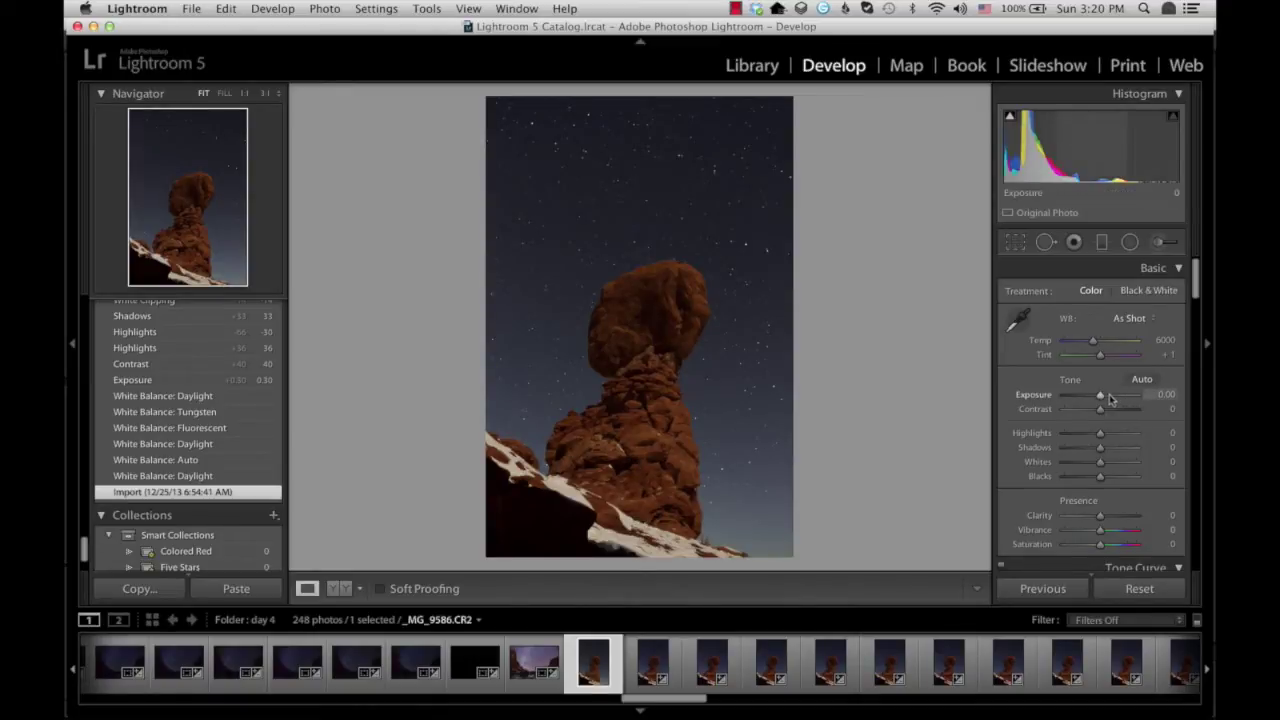
# Set the photo's white balance to Daylight, exposure to +0.75, contrast to +46, highlights to -39, shadows to +42 and whites to -28
pyautogui.click(1131, 319)
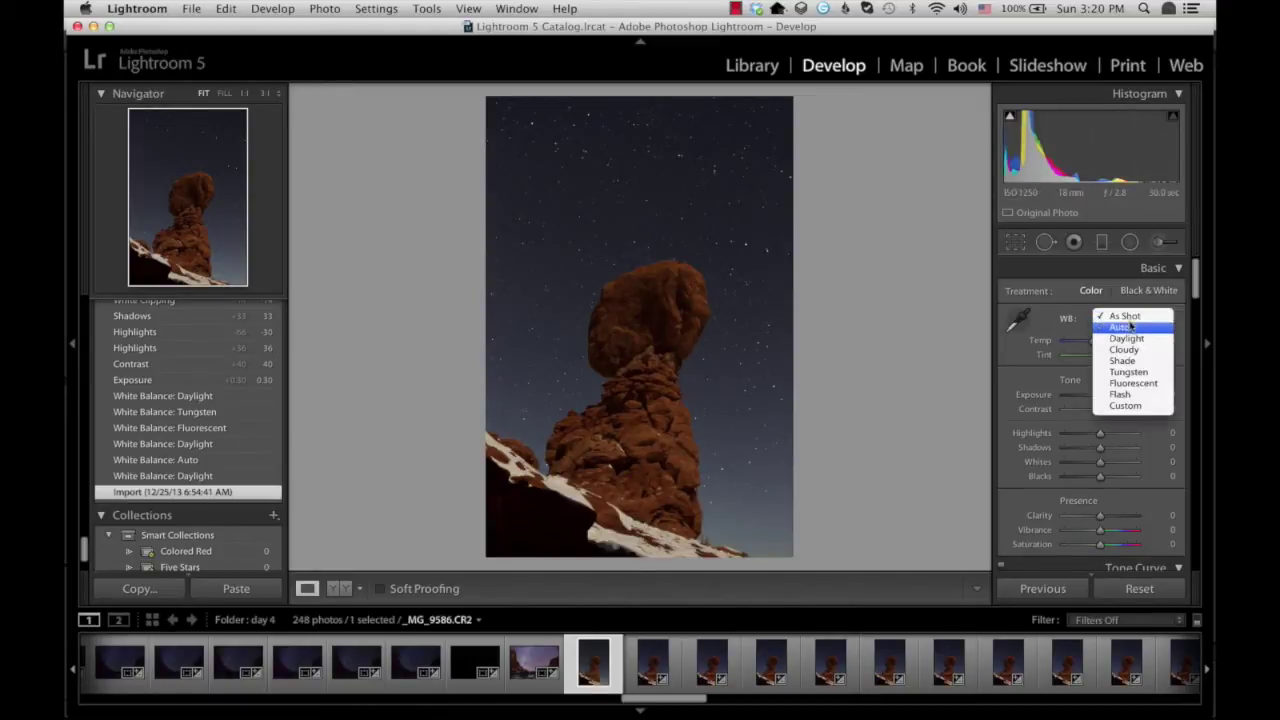
pyautogui.click(1125, 339)
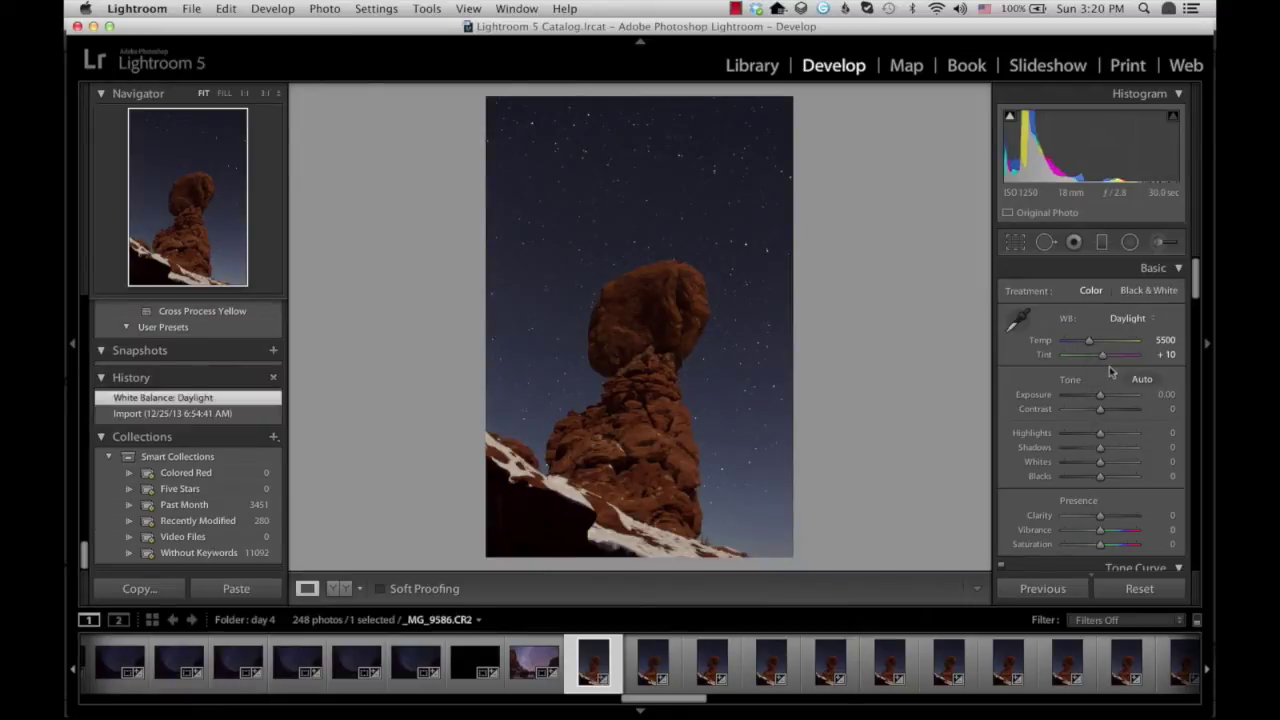
pyautogui.moveTo(1104, 397); pyautogui.dragTo(1090, 465)
pyautogui.click(1116, 411)
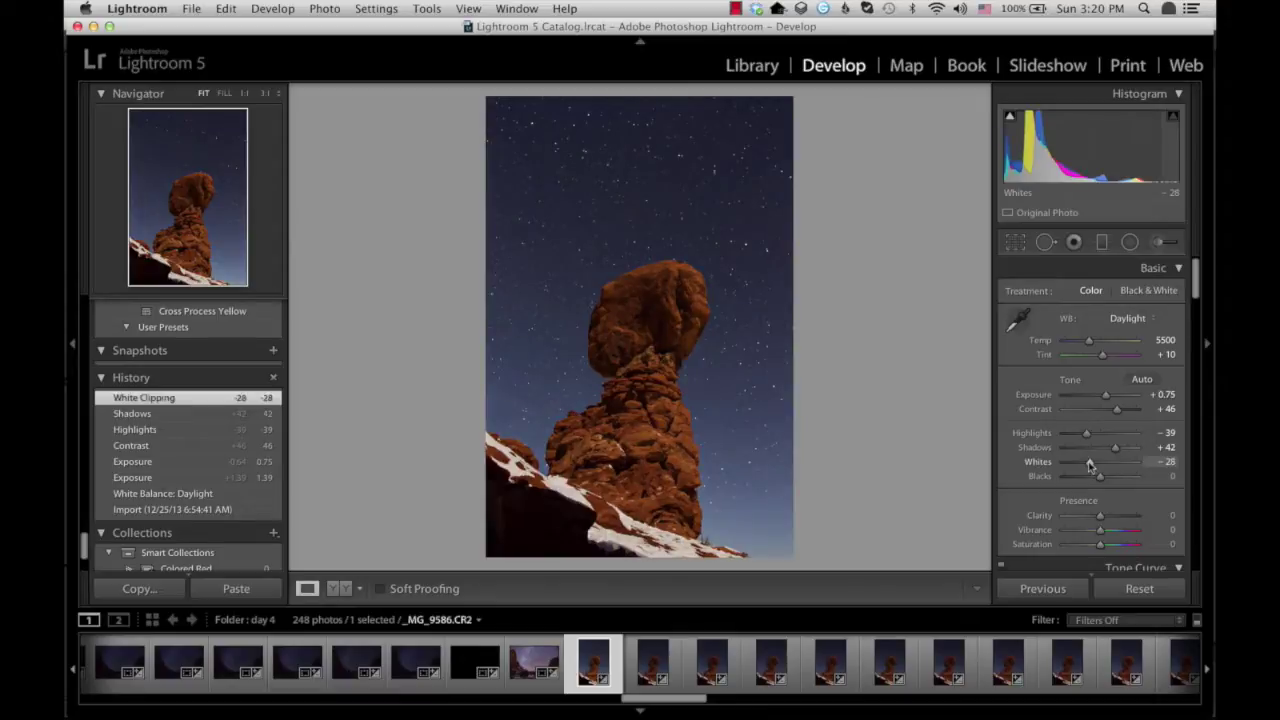
# Set the photo's clarity to +22, vibrance to +17 and saturation to +12
pyautogui.moveTo(1100, 516); pyautogui.dragTo(1108, 517)
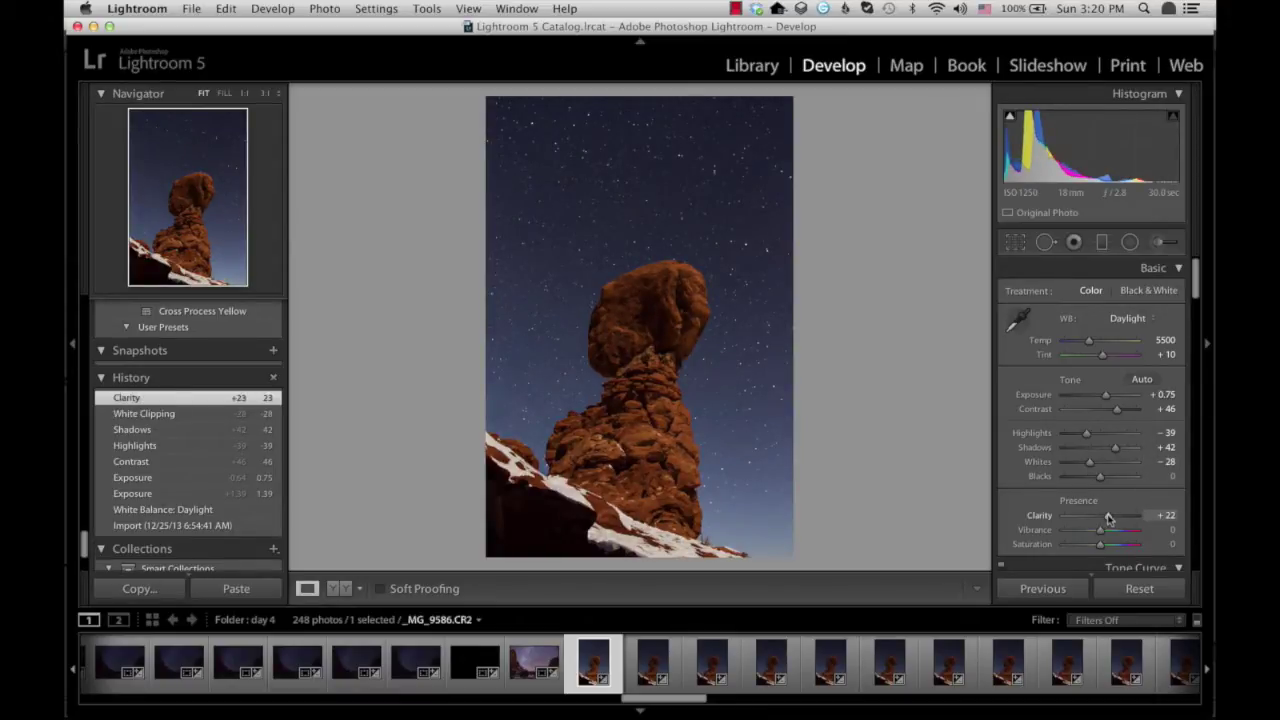
pyautogui.moveTo(1108, 517)
pyautogui.mouseDown()
pyautogui.moveTo(1106, 544)
pyautogui.moveTo(1105, 531)
pyautogui.mouseUp()
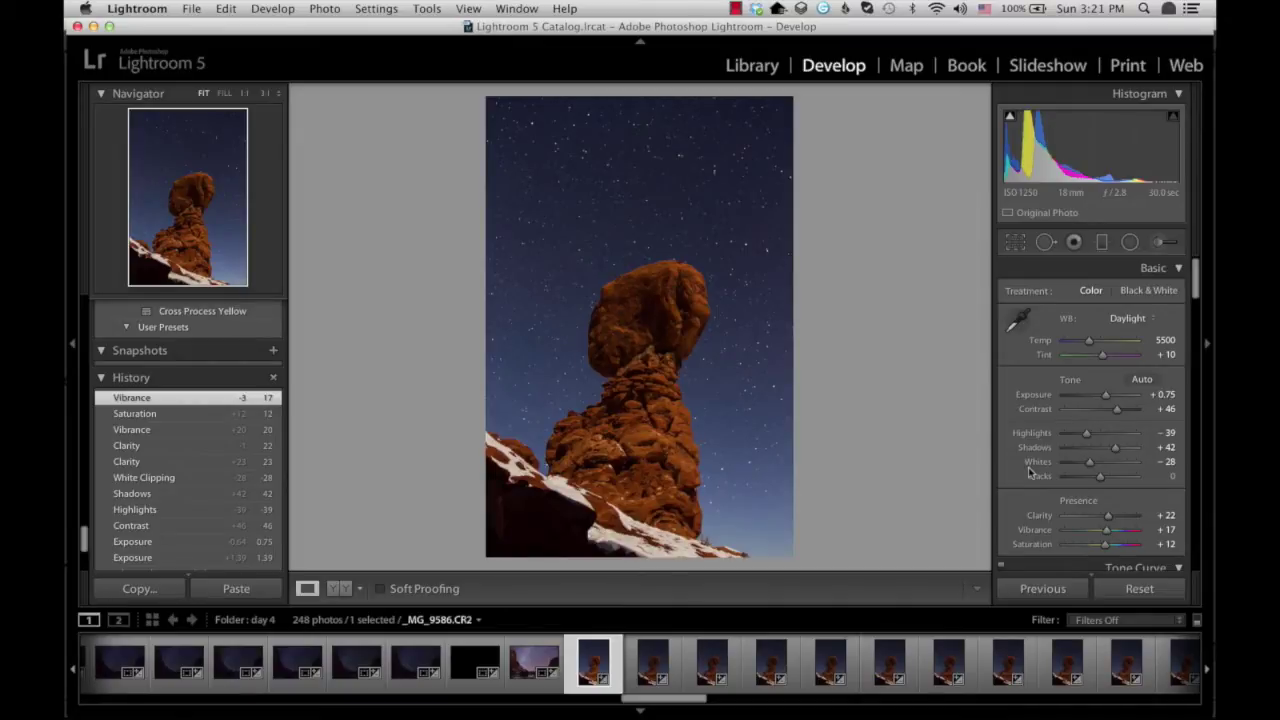
# Sharpen the photo with a masking value of 99, previewing the edge mask, and an amount of 123
pyautogui.scroll(-10, 1032, 462)
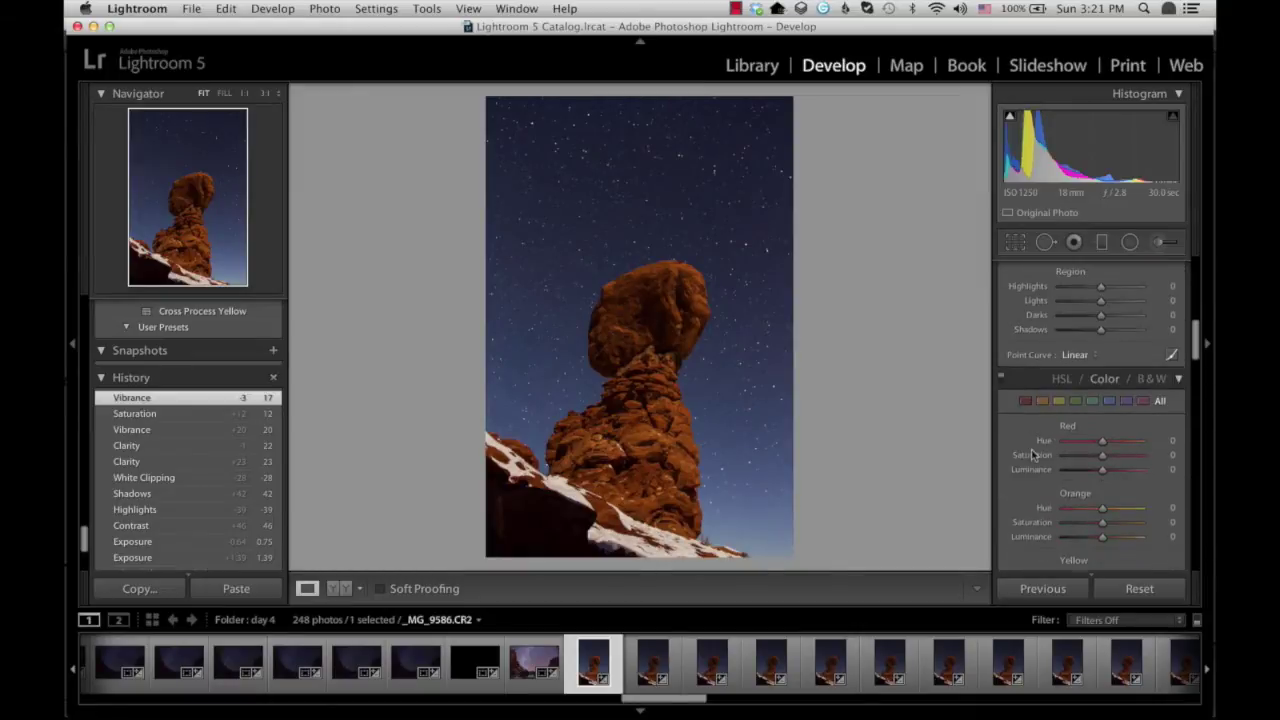
pyautogui.scroll(-8, 1032, 455)
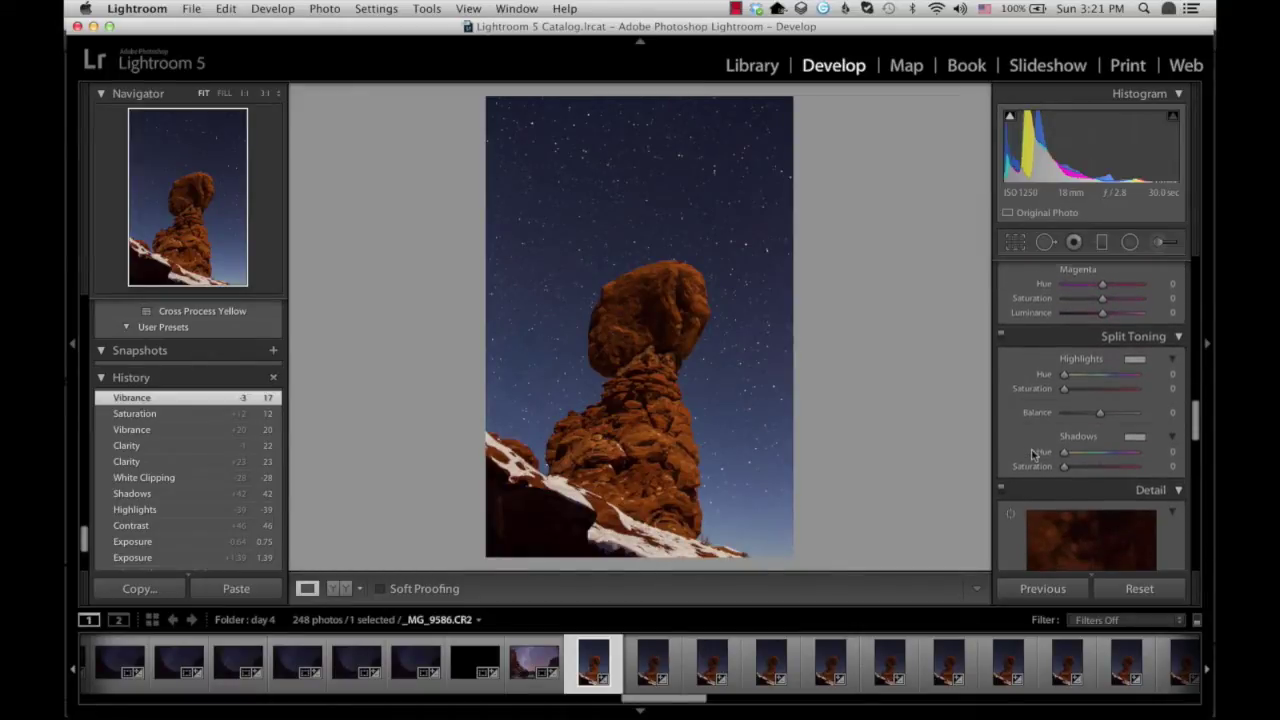
pyautogui.scroll(-6, 1033, 455)
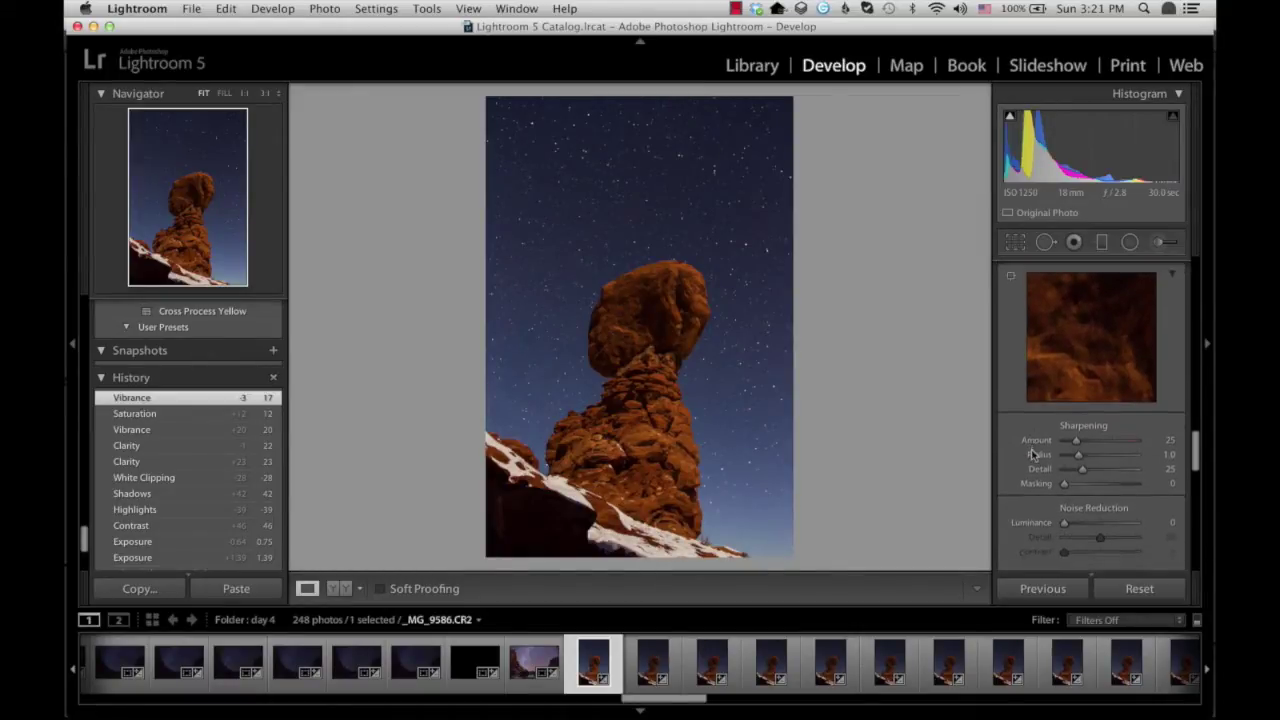
pyautogui.scroll(1, 1033, 455)
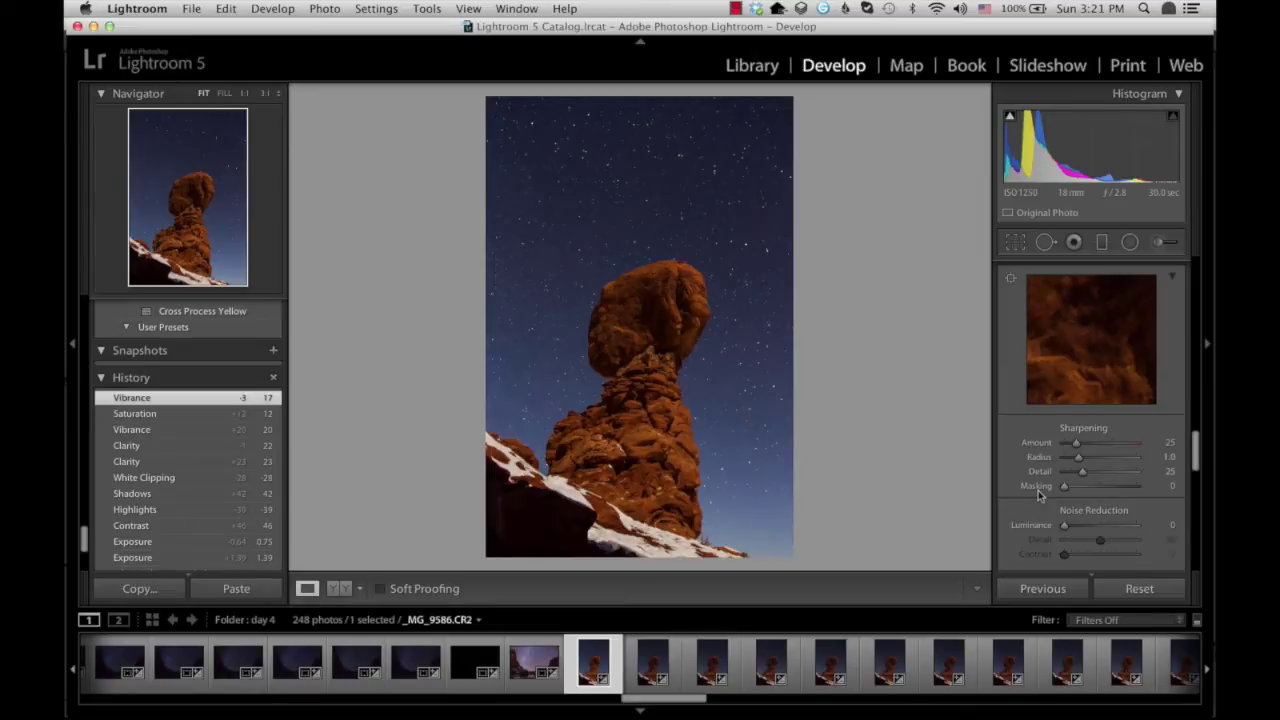
pyautogui.press('alt')
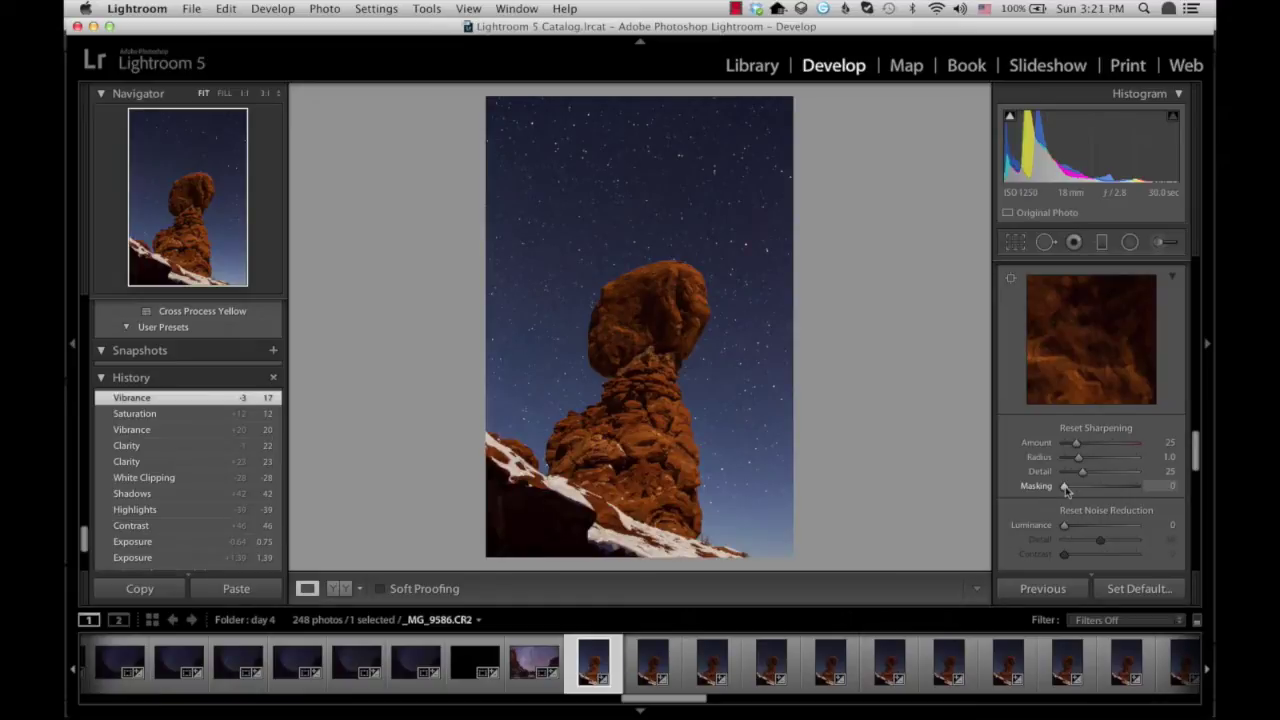
pyautogui.moveTo(1066, 488); pyautogui.dragTo(1137, 488)
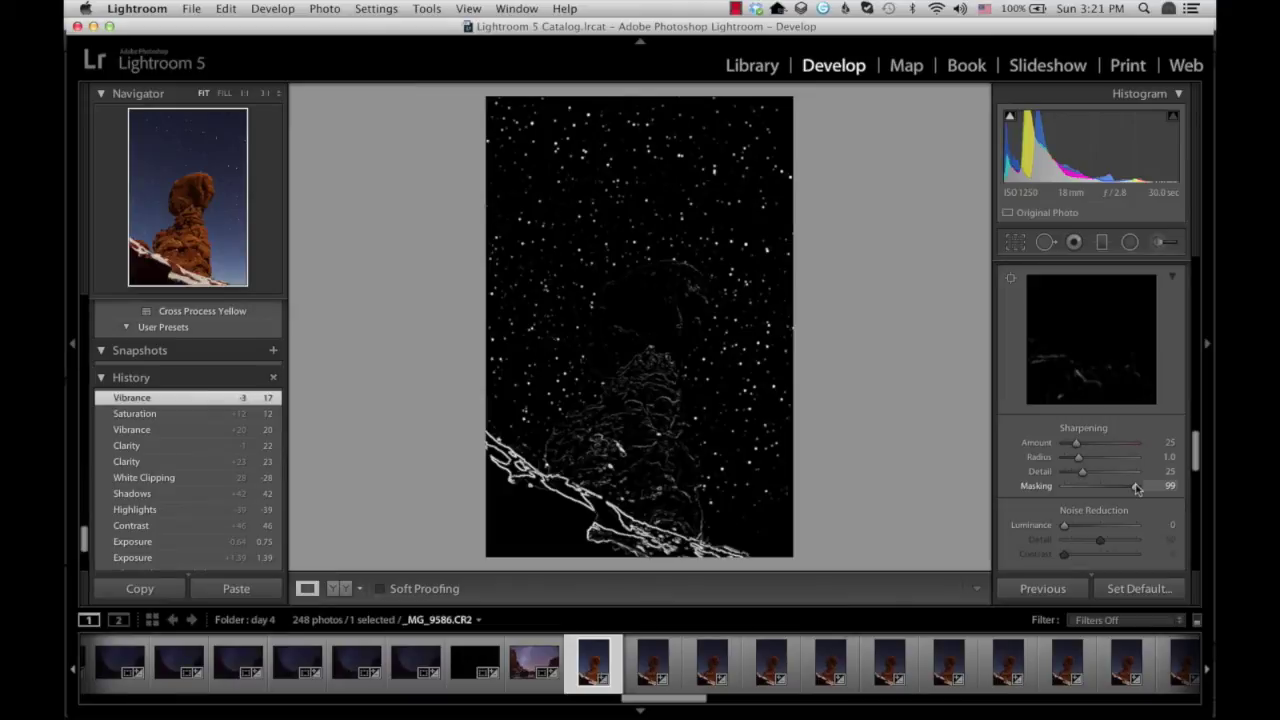
pyautogui.moveTo(1137, 488); pyautogui.dragTo(1137, 488)
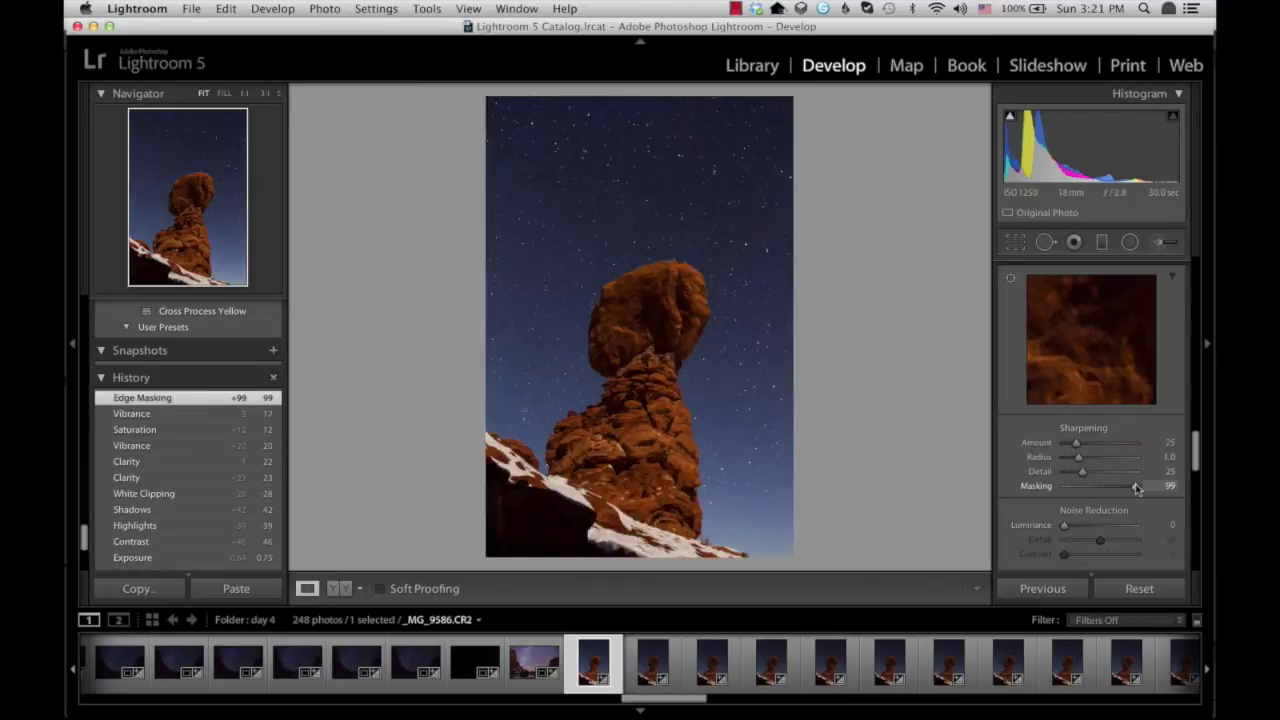
pyautogui.moveTo(1081, 446); pyautogui.dragTo(1121, 452)
pyautogui.moveTo(1127, 445); pyautogui.dragTo(1127, 445)
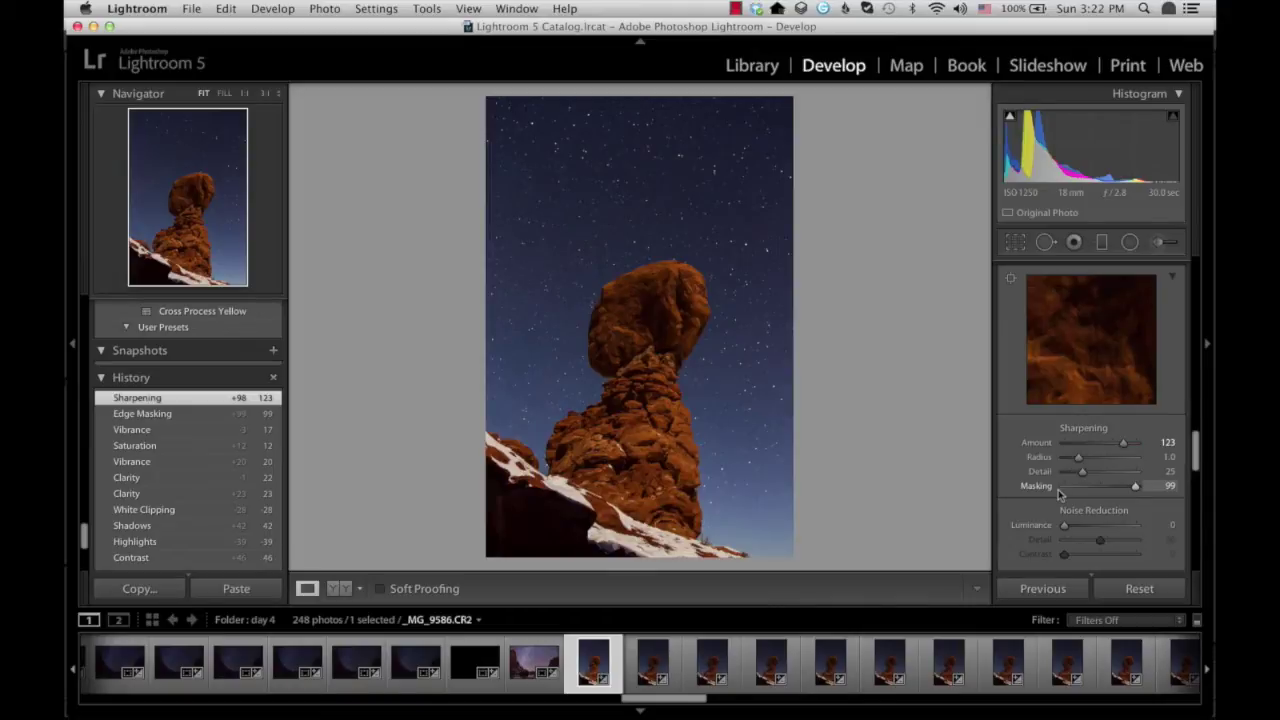
# Apply noise reduction with luminance at 52 and luminance detail at 28
pyautogui.click(1089, 530)
pyautogui.moveTo(1089, 530); pyautogui.dragTo(1102, 533)
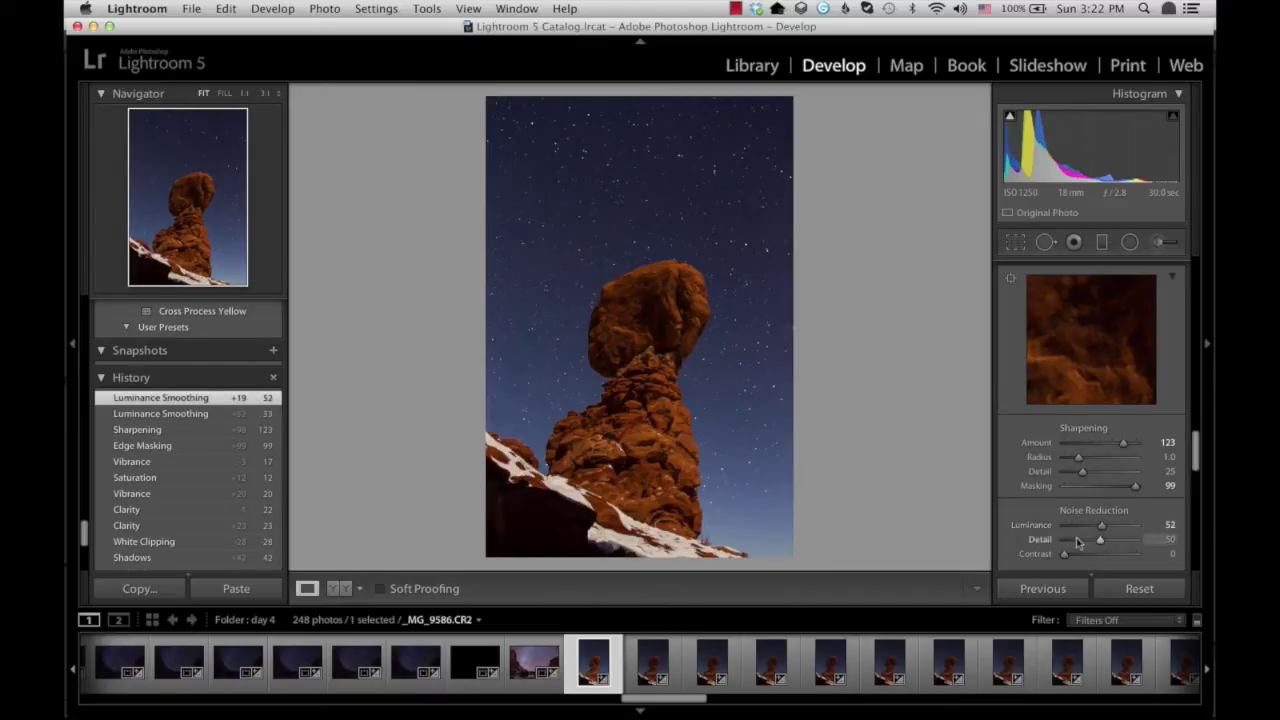
pyautogui.click(1077, 541)
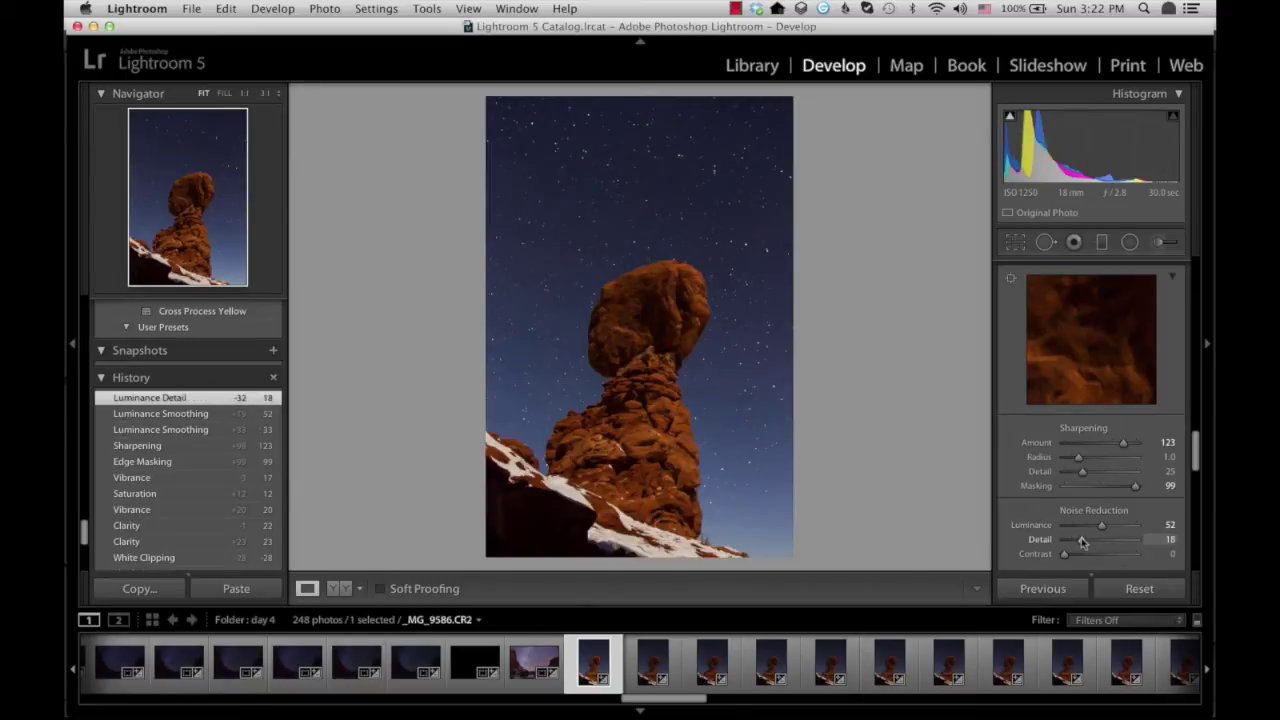
pyautogui.moveTo(1081, 541); pyautogui.dragTo(1085, 541)
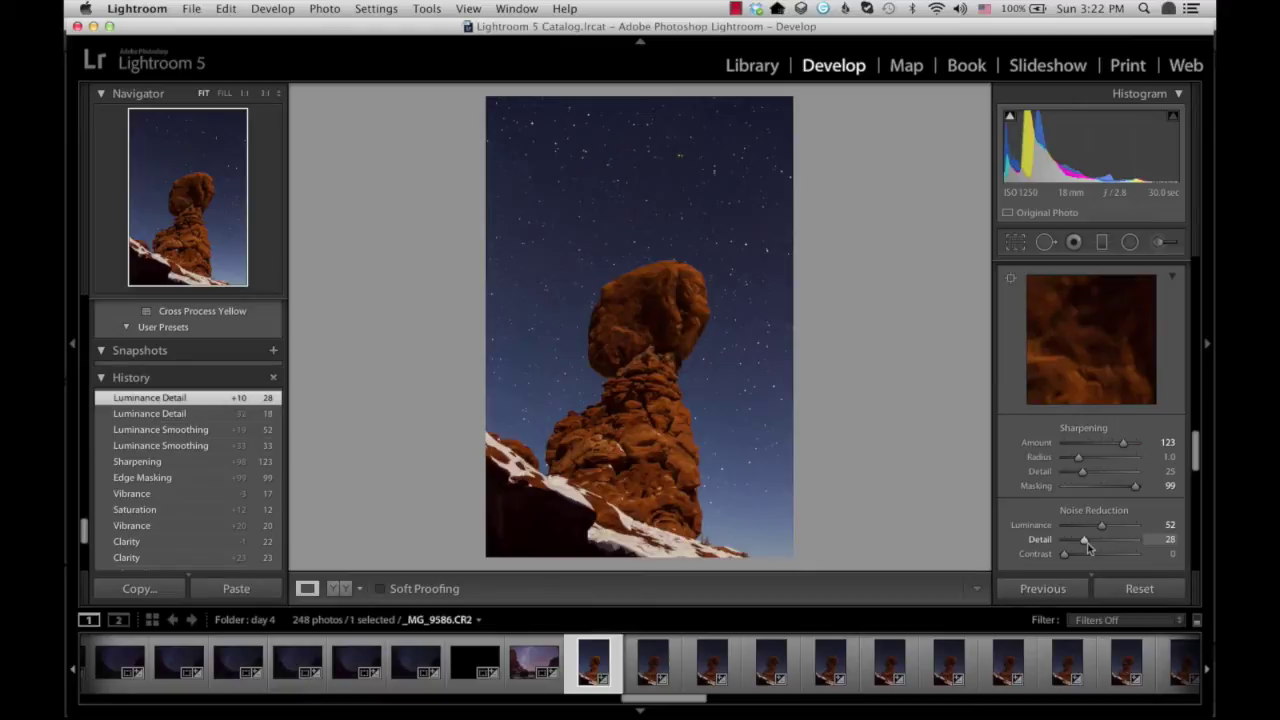
# Copy all develop settings from the edited photo, including crop and spot removal
pyautogui.click(140, 589)
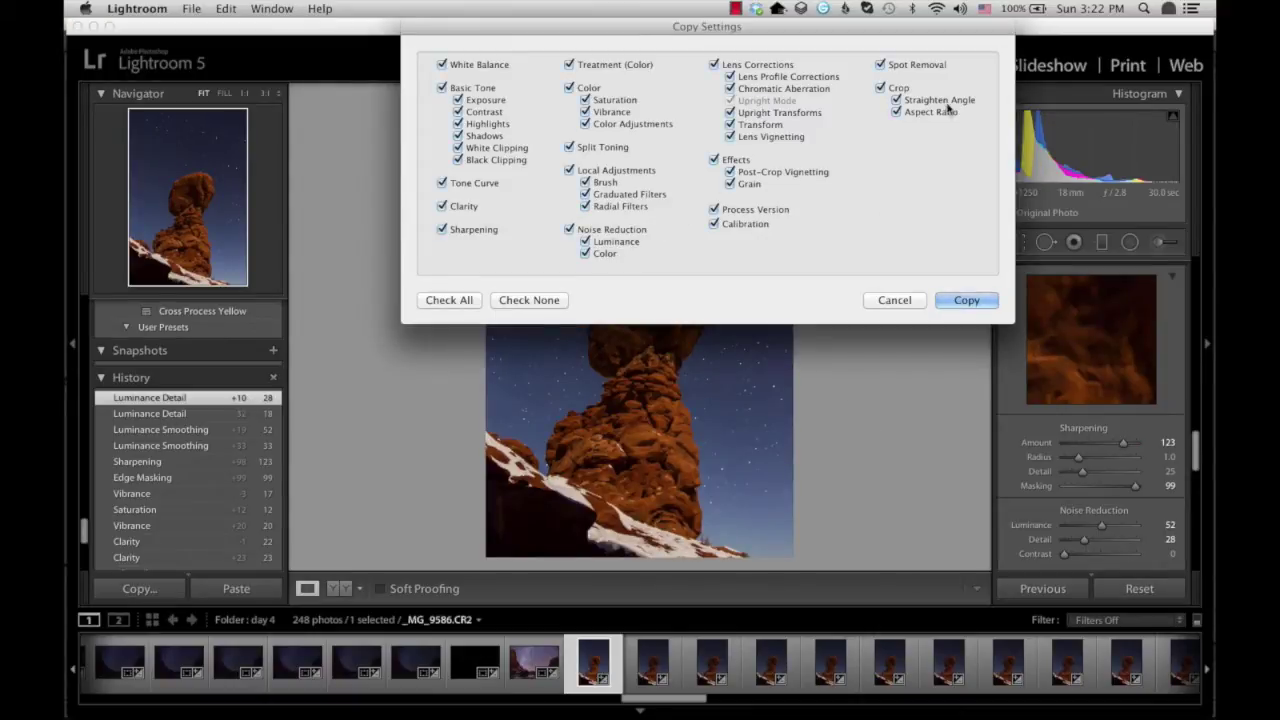
pyautogui.click(961, 302)
# Select the whole balanced rock sequence, from the edited _MG_9586.CR2 through the last photo in the folder
pyautogui.click(712, 662)
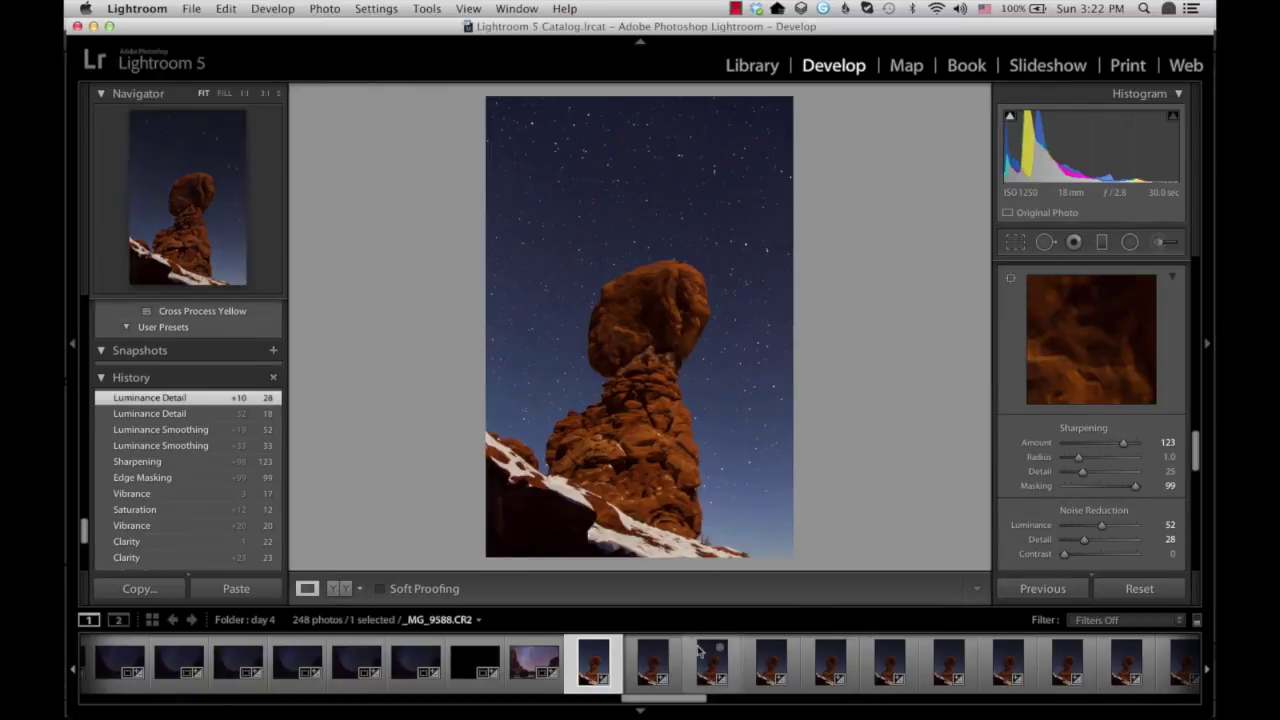
pyautogui.press('Right')
pyautogui.press('Right')
pyautogui.press('Right')
pyautogui.press('Right')
pyautogui.press('Right')
pyautogui.press('Right')
pyautogui.press('Right')
pyautogui.press('Right')
pyautogui.press('Right')
pyautogui.press('Right')
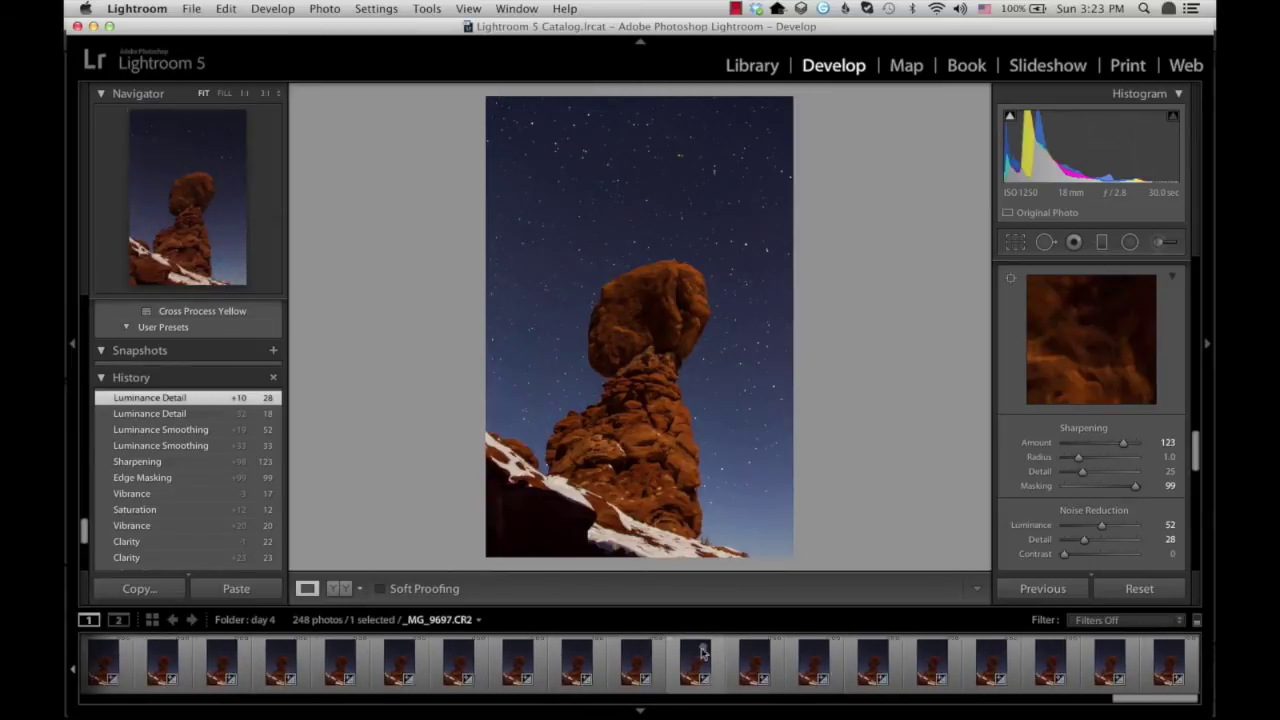
pyautogui.click(933, 680)
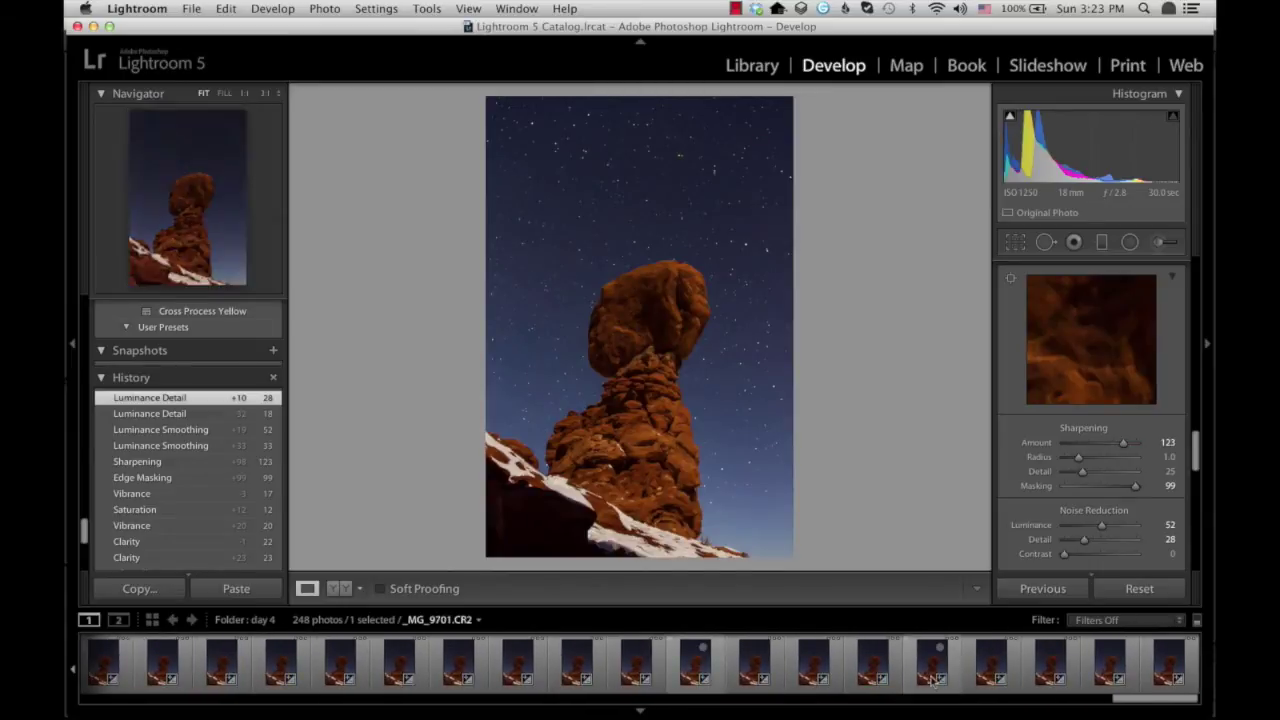
pyautogui.keyDown('shift'); pyautogui.click(1163, 658); pyautogui.keyUp('shift')
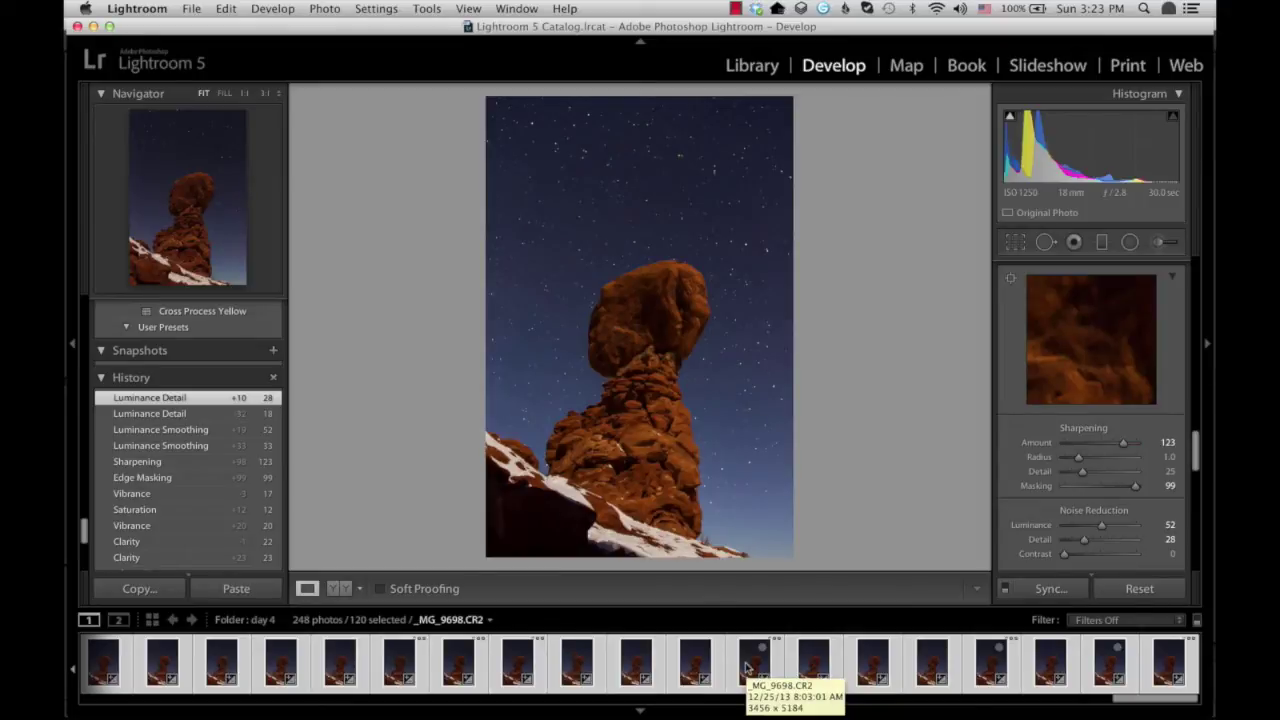
# Paste the copied develop settings onto all selected photos
pyautogui.rightClick(745, 668)
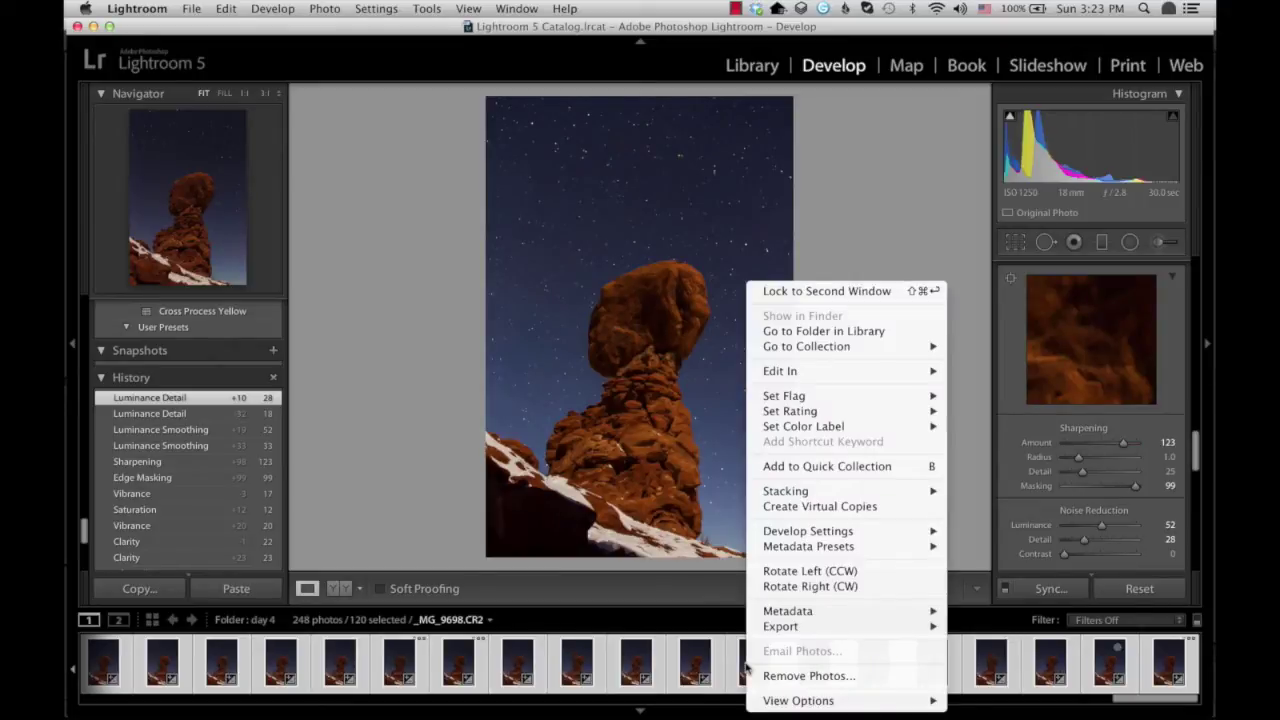
pyautogui.moveTo(810, 538)
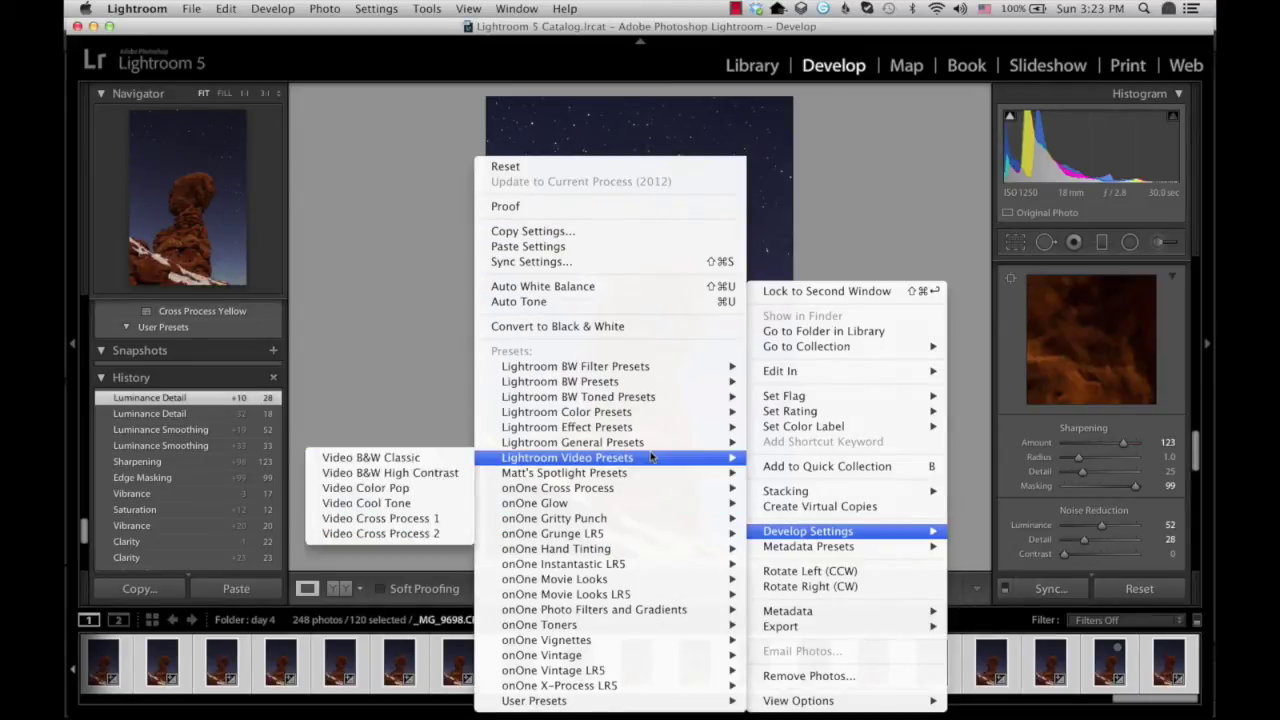
pyautogui.click(646, 248)
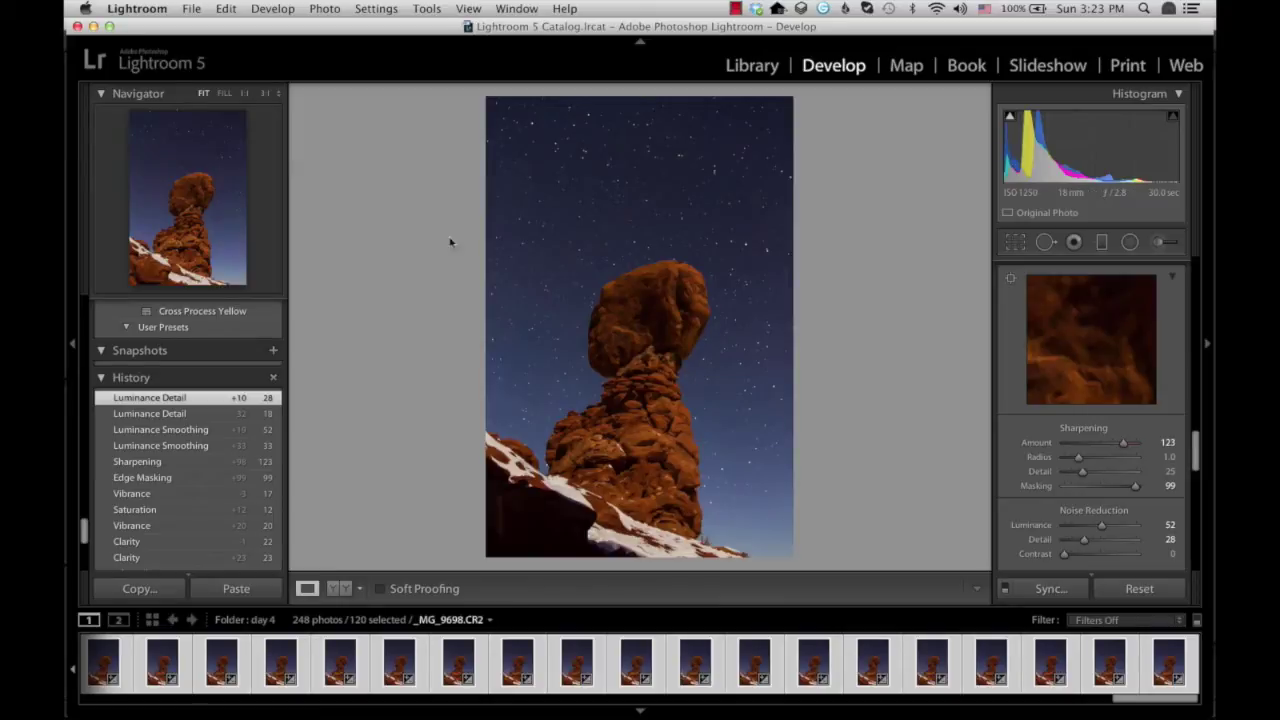
# Open the export settings for the selected photos and review the location, naming, file format, sizing, sharpening and metadata options
pyautogui.rightClick(515, 658)
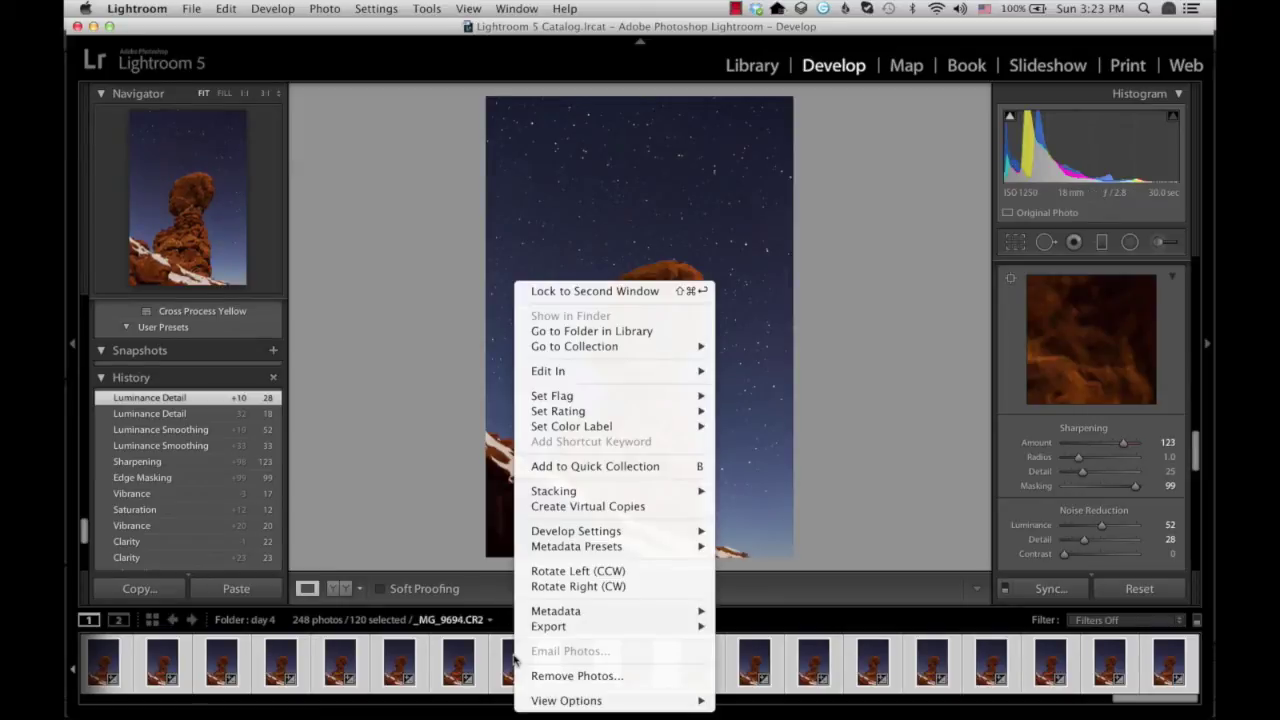
pyautogui.moveTo(558, 614)
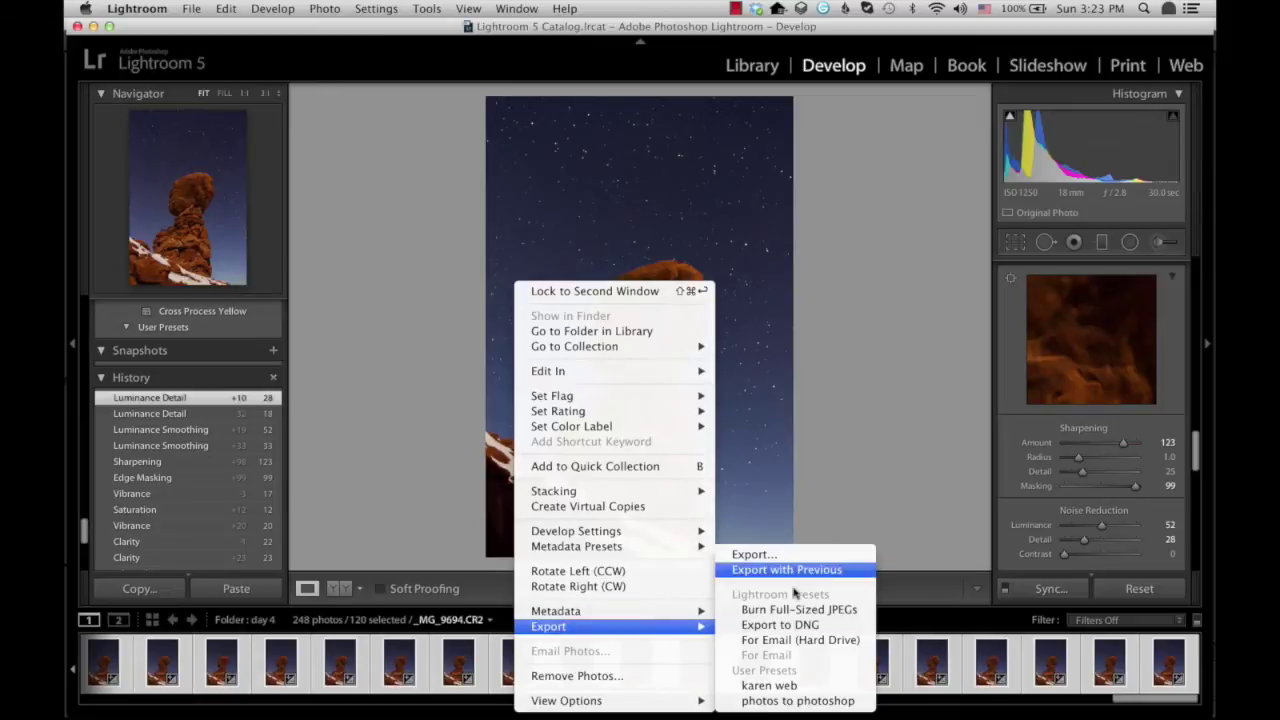
pyautogui.click(822, 555)
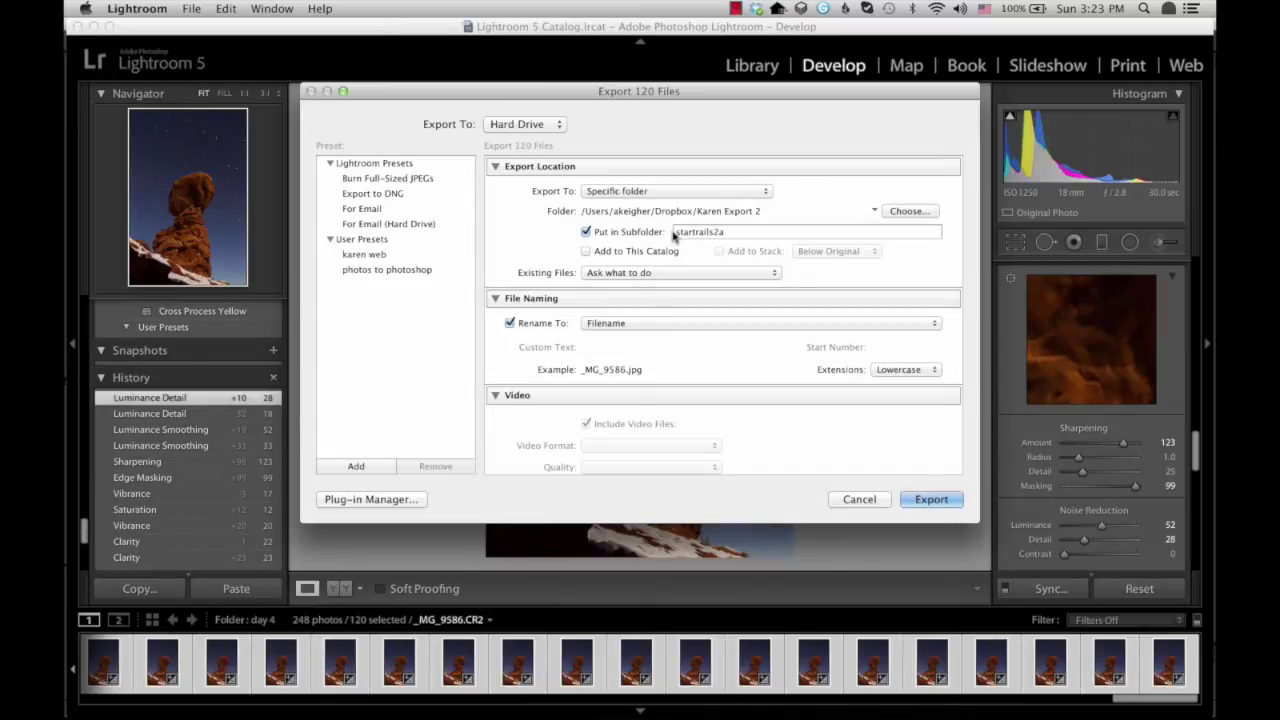
pyautogui.scroll(-5, 673, 236)
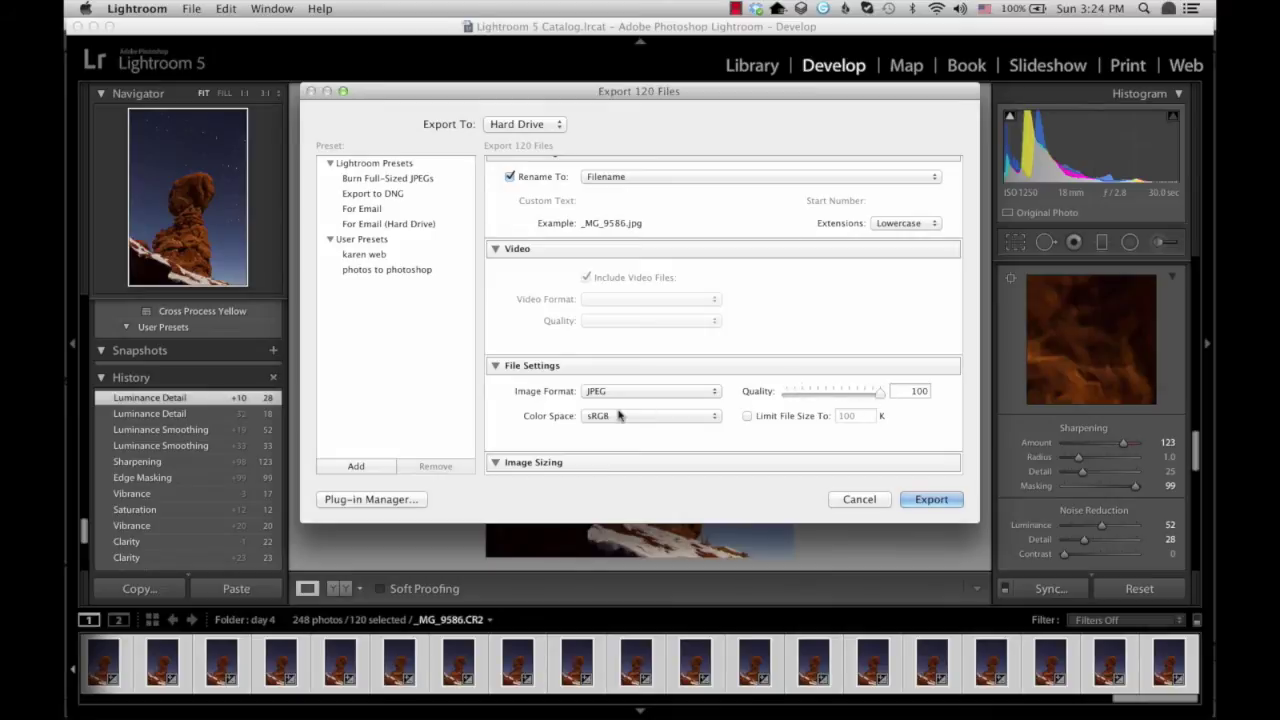
pyautogui.scroll(-1, 612, 436)
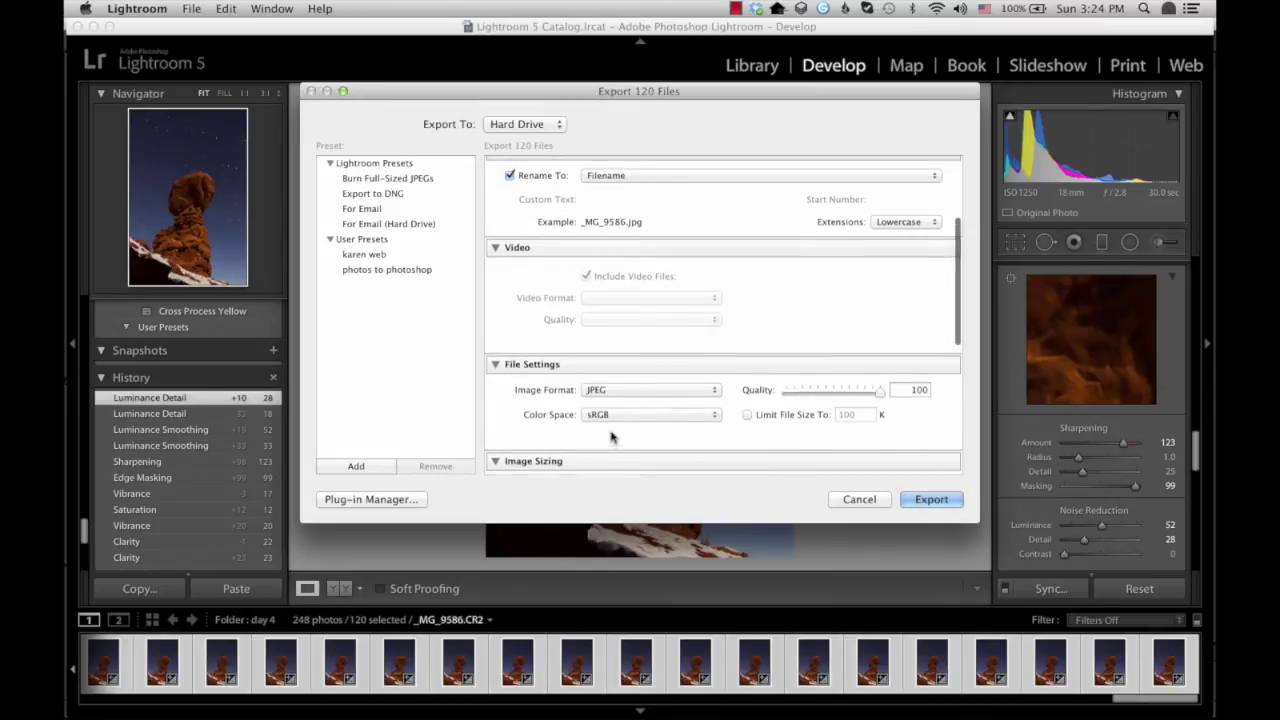
pyautogui.scroll(-6, 612, 436)
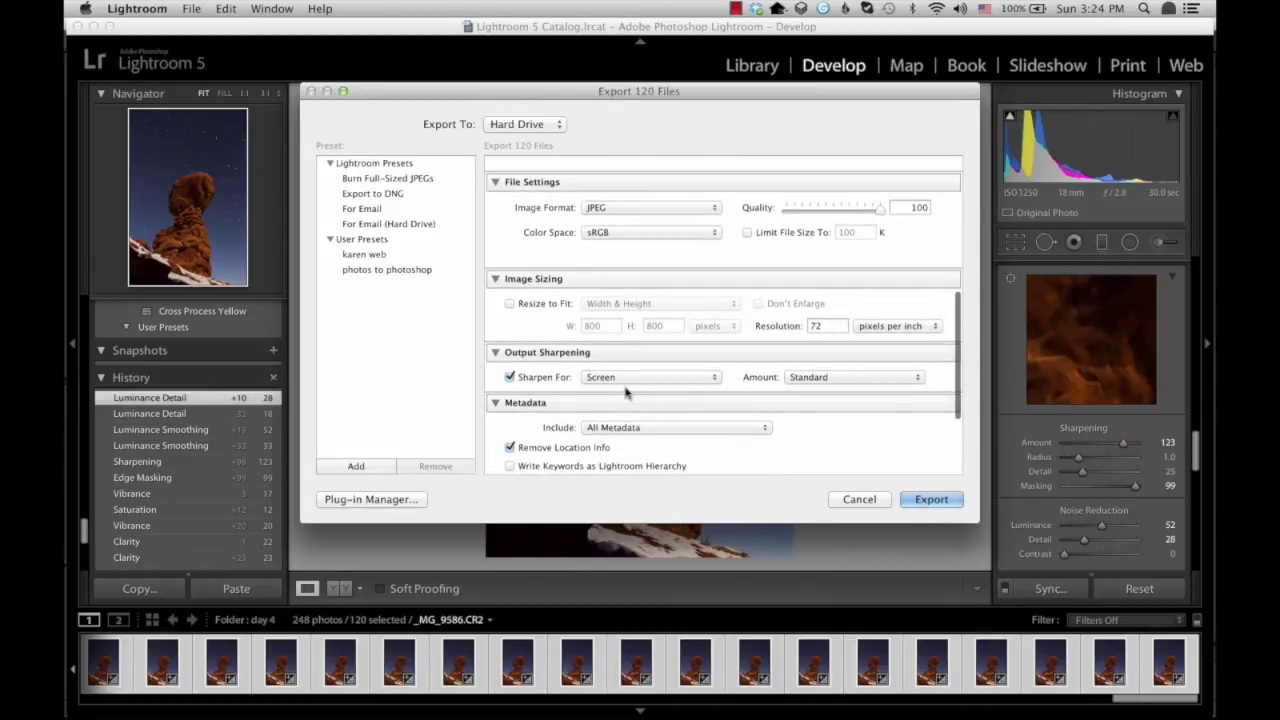
pyautogui.scroll(-5, 625, 393)
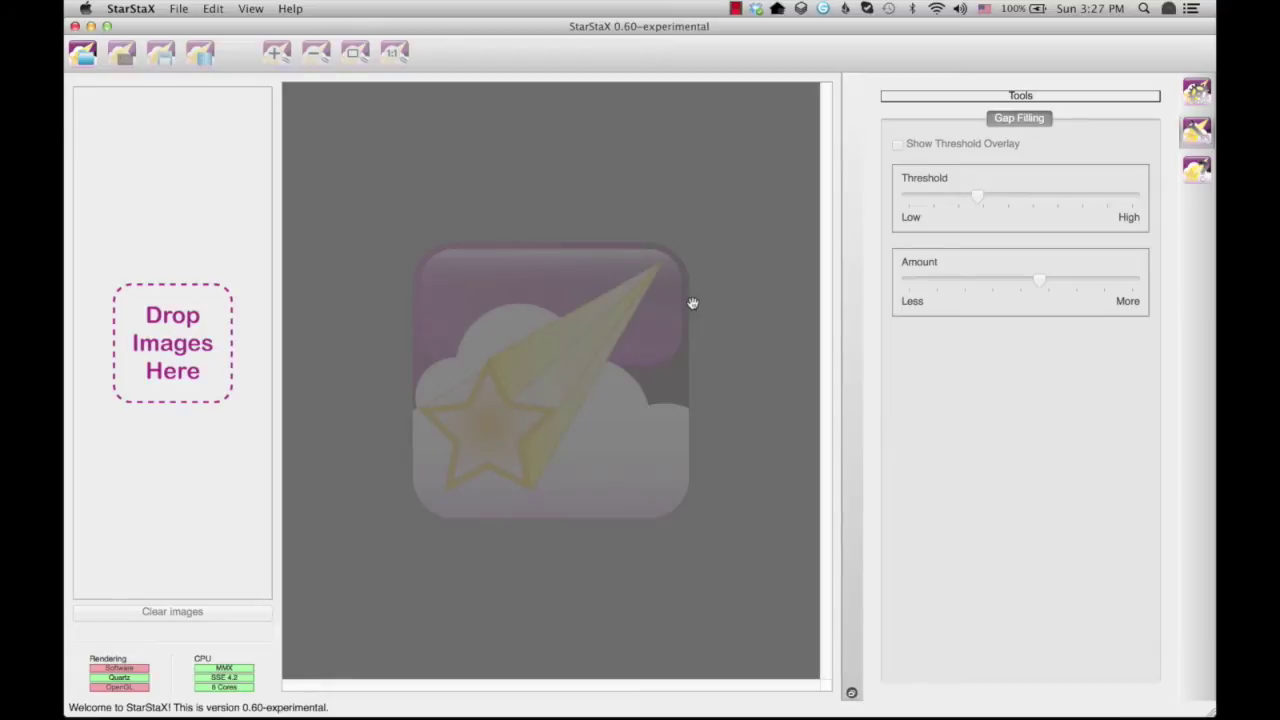
# Switch to Finder's startrails folder and load its selected _MG_ JPG frames into StarStaX as input images
pyautogui.press('super+Tab')
pyautogui.press('super+Tab')
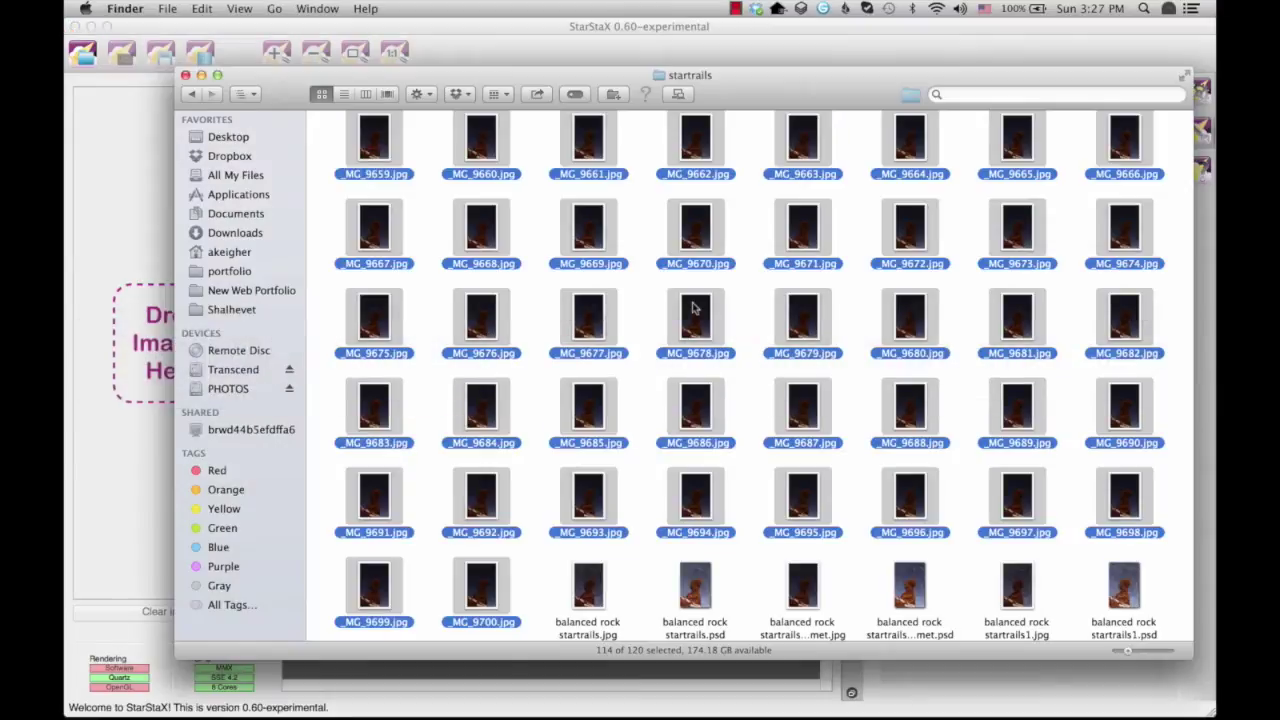
pyautogui.scroll(10, 750, 222)
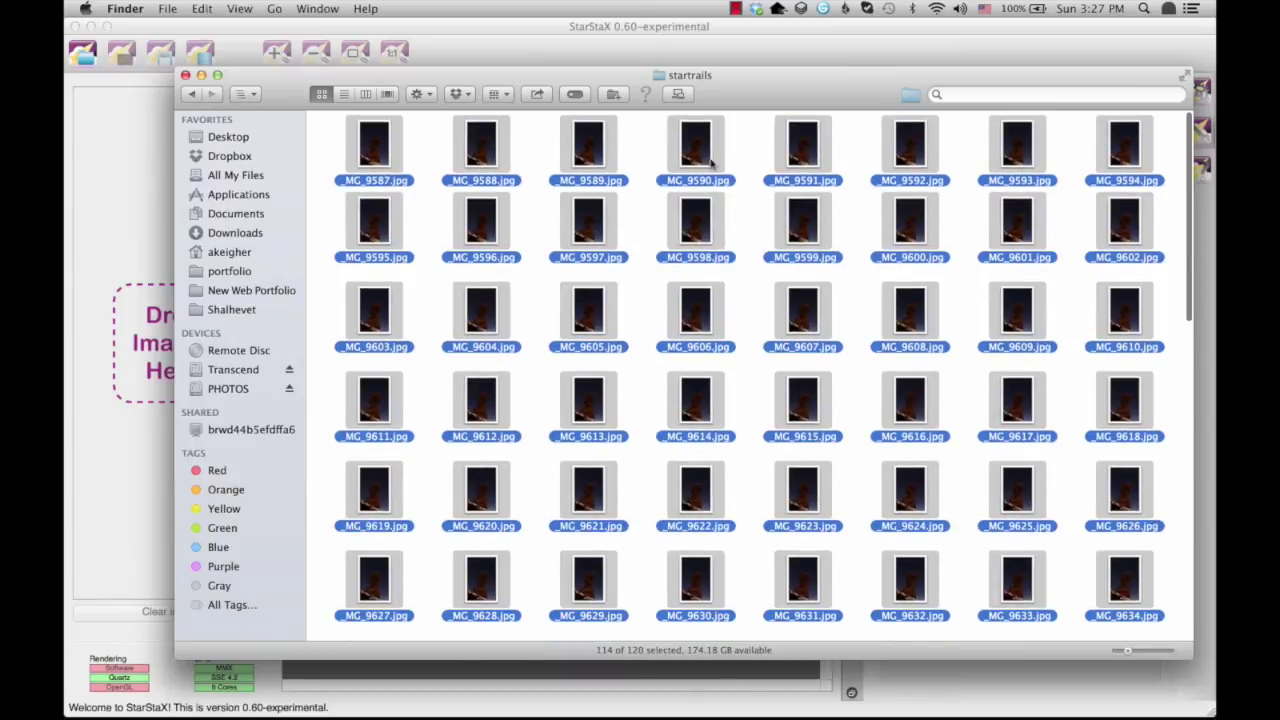
pyautogui.moveTo(700, 152); pyautogui.dragTo(130, 316)
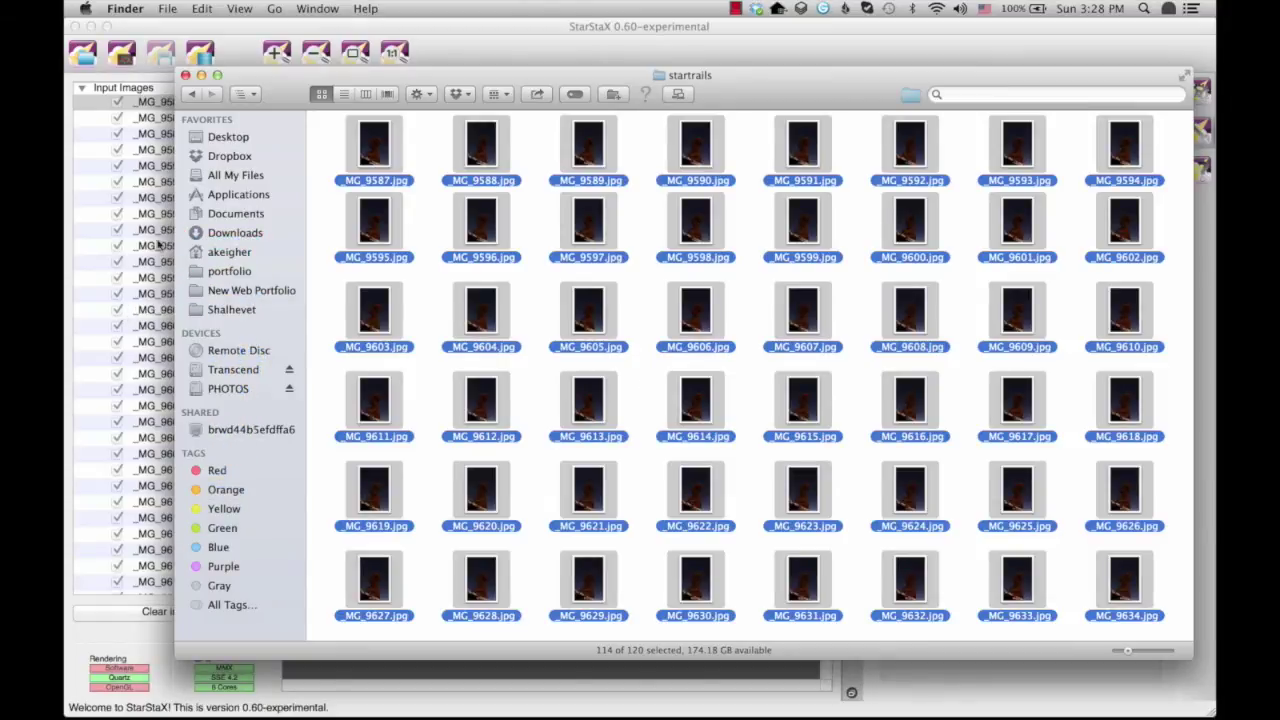
pyautogui.click(445, 47)
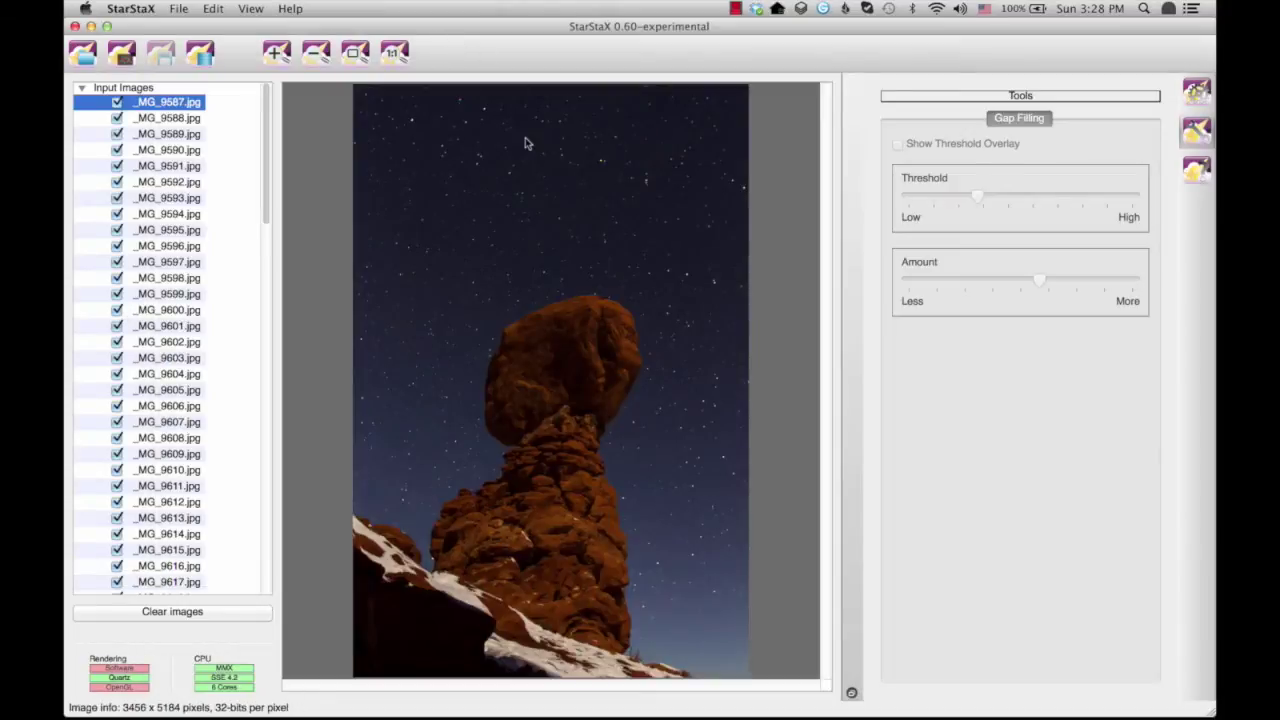
# Look through the loaded input images from _MG_9587.jpg to _MG_9700.jpg
pyautogui.scroll(-15, 190, 204)
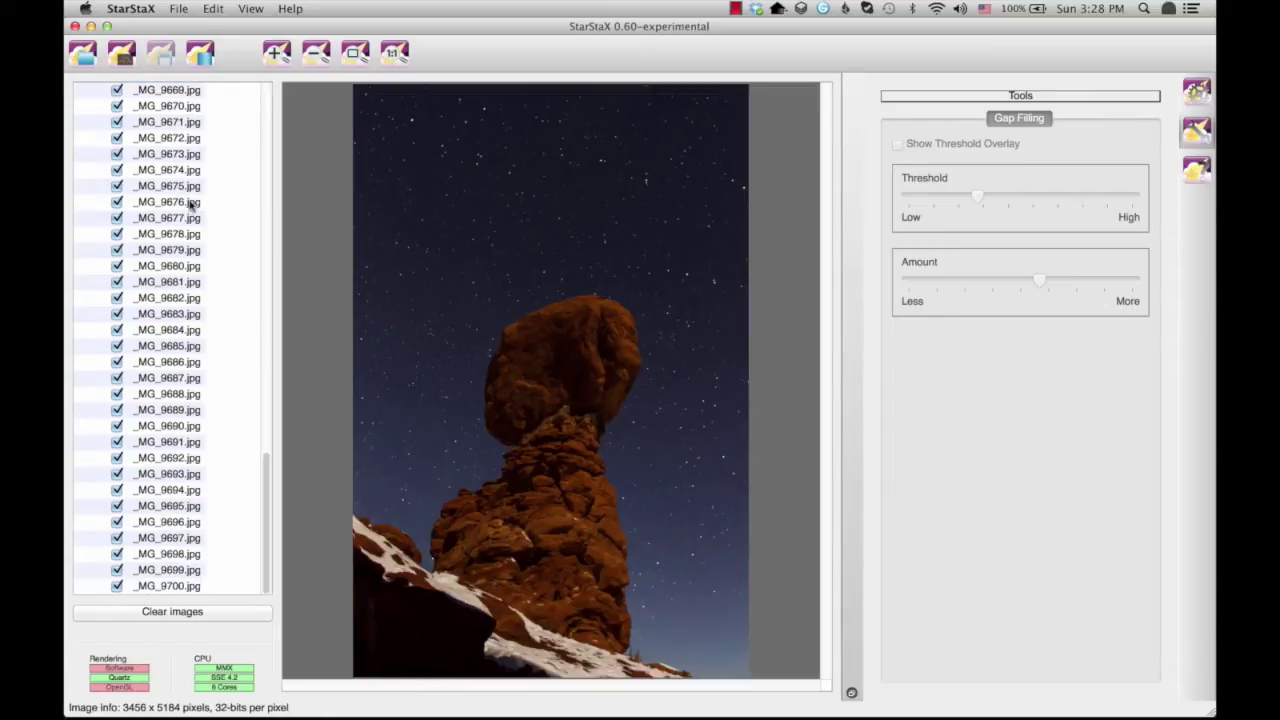
pyautogui.scroll(15, 190, 204)
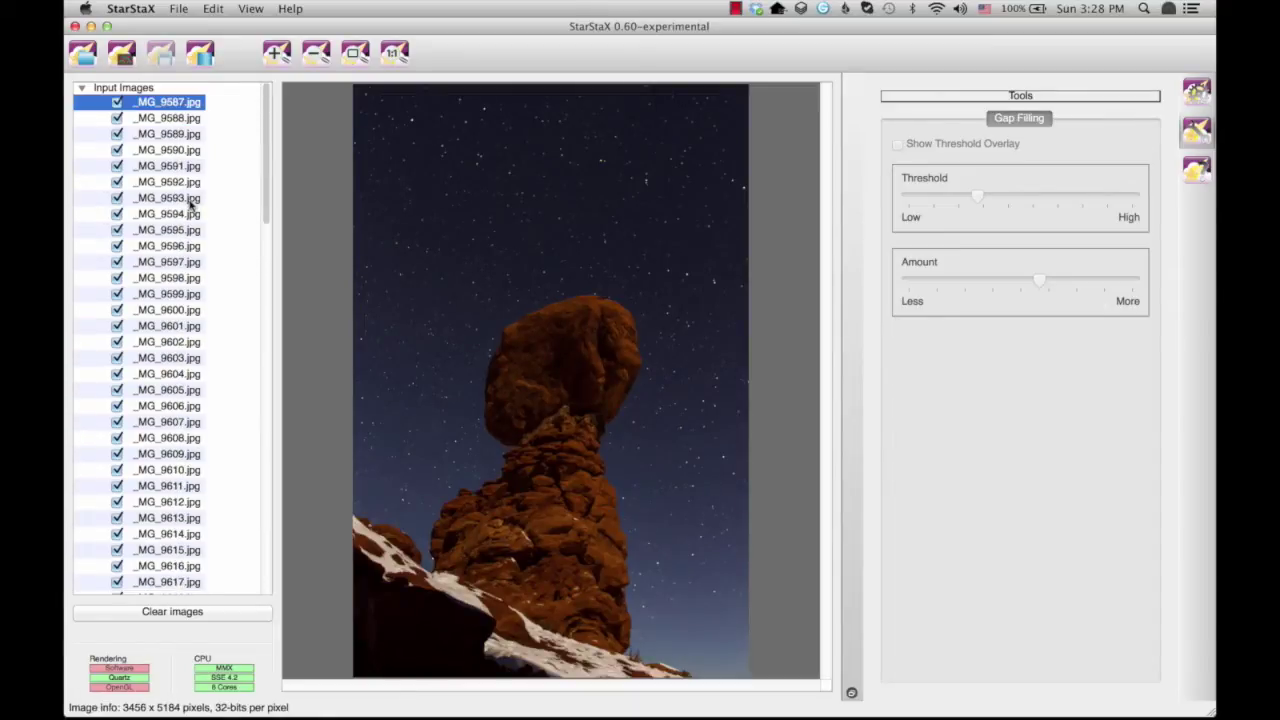
pyautogui.scroll(-10, 193, 203)
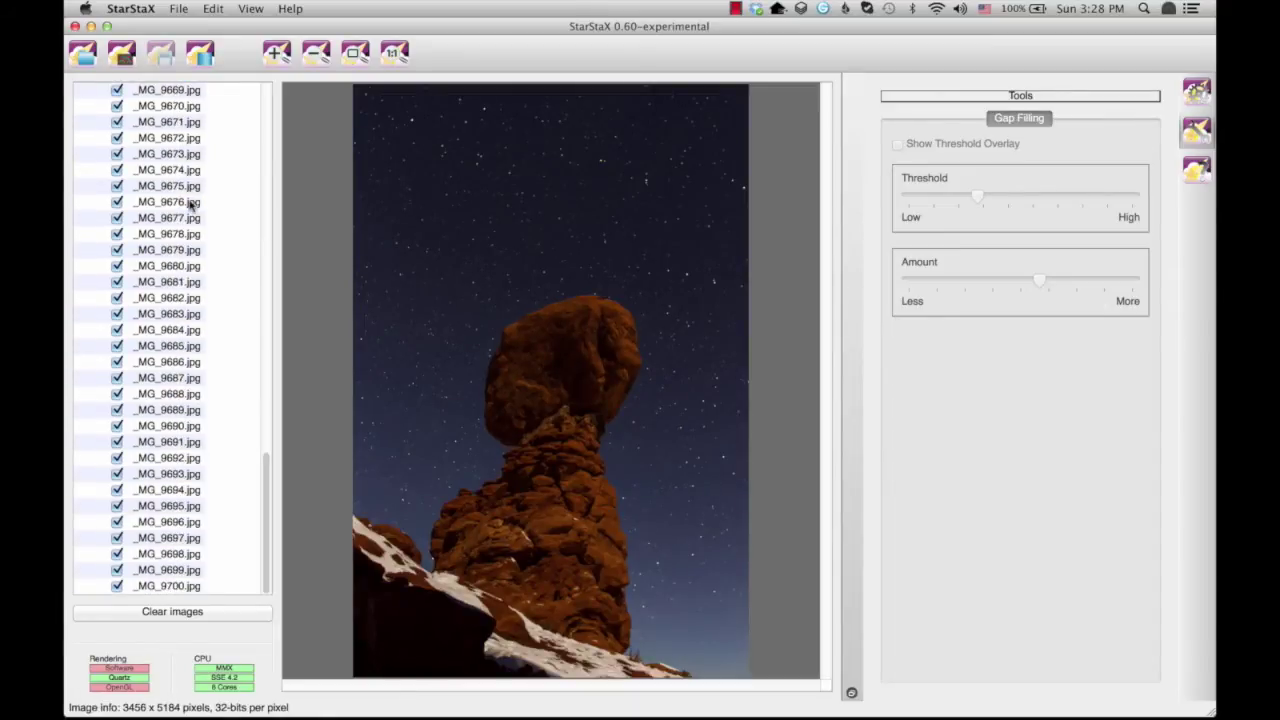
pyautogui.scroll(10, 193, 203)
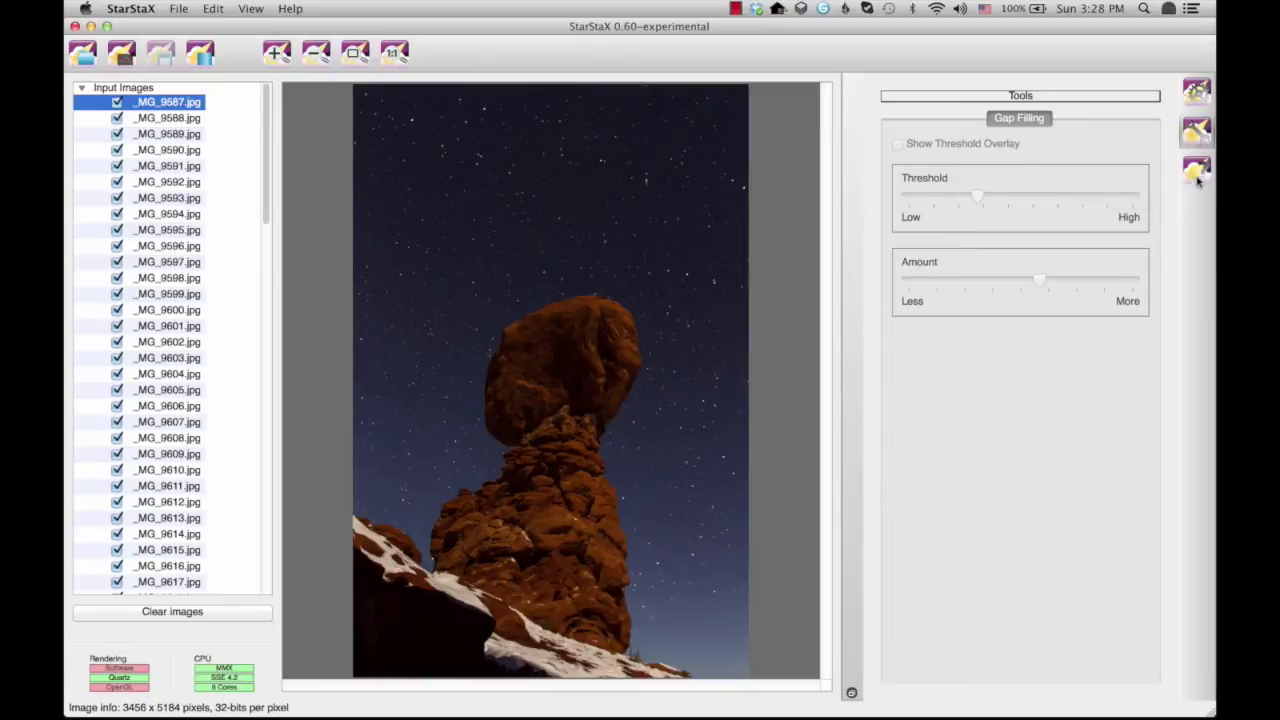
# Try the Lighten blending mode in the blending preferences and switch back to Gap Filling
pyautogui.click(1195, 92)
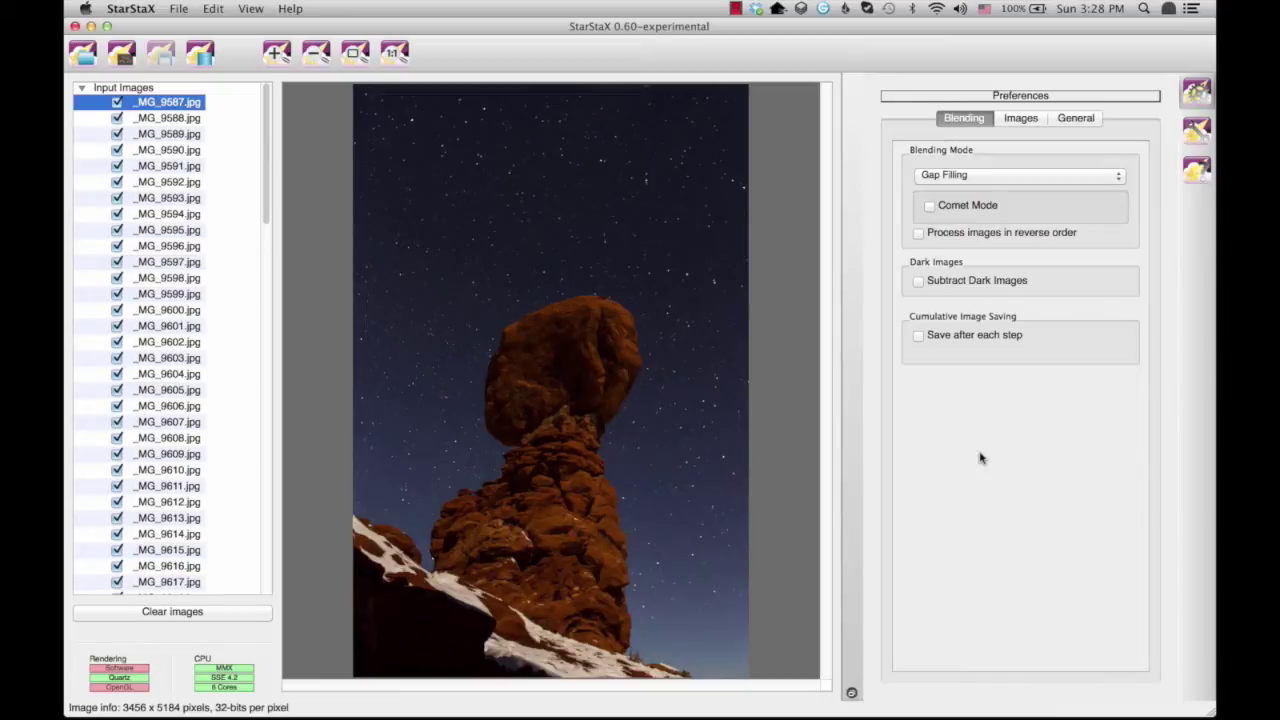
pyautogui.click(1016, 180)
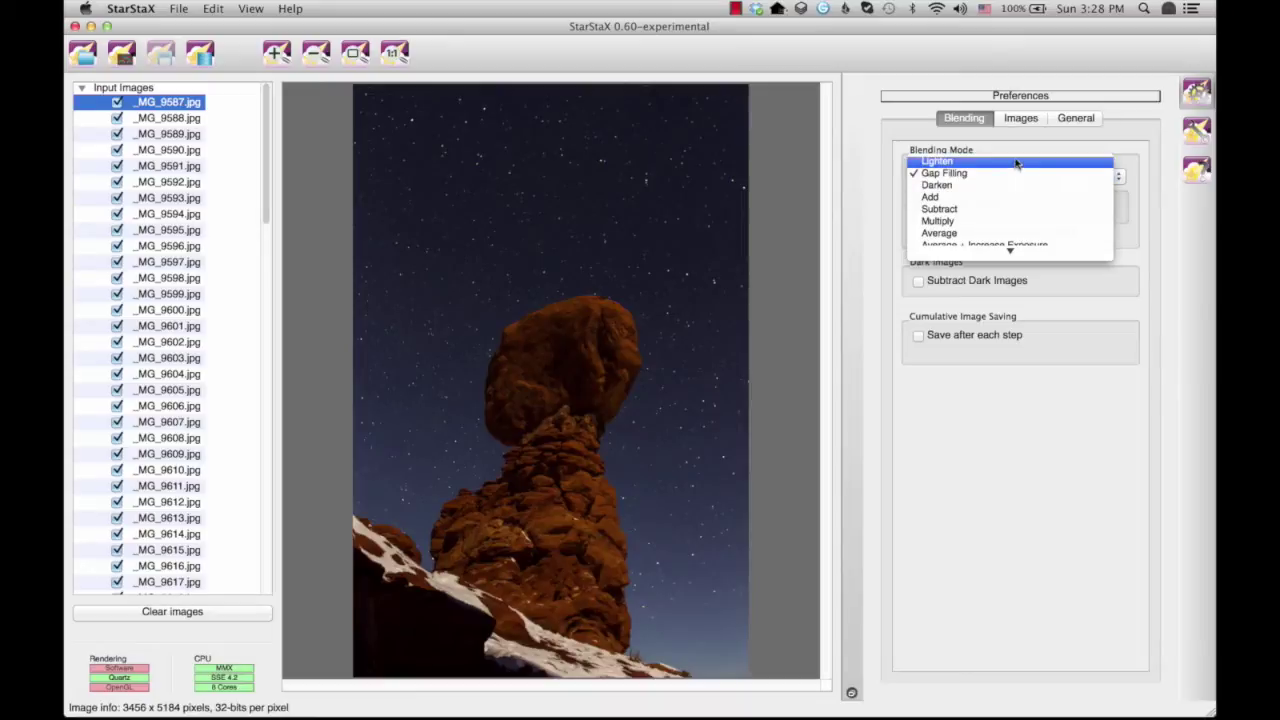
pyautogui.click(1016, 162)
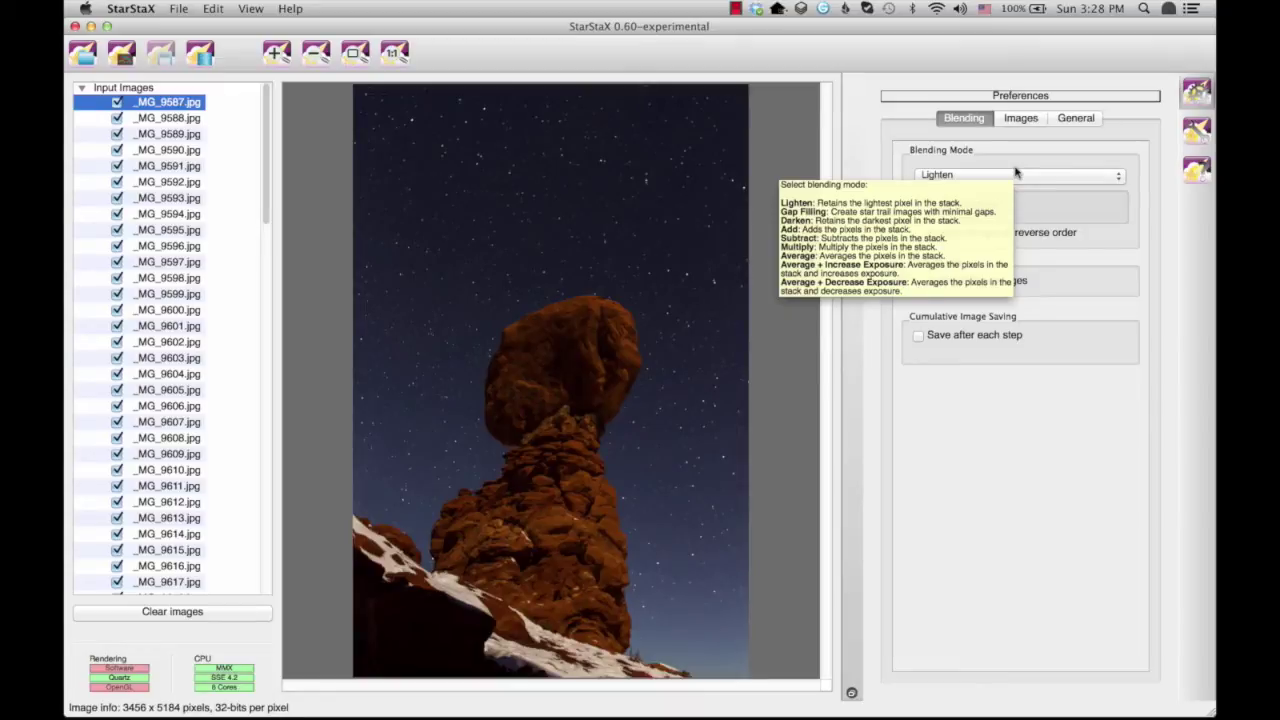
pyautogui.click(1015, 174)
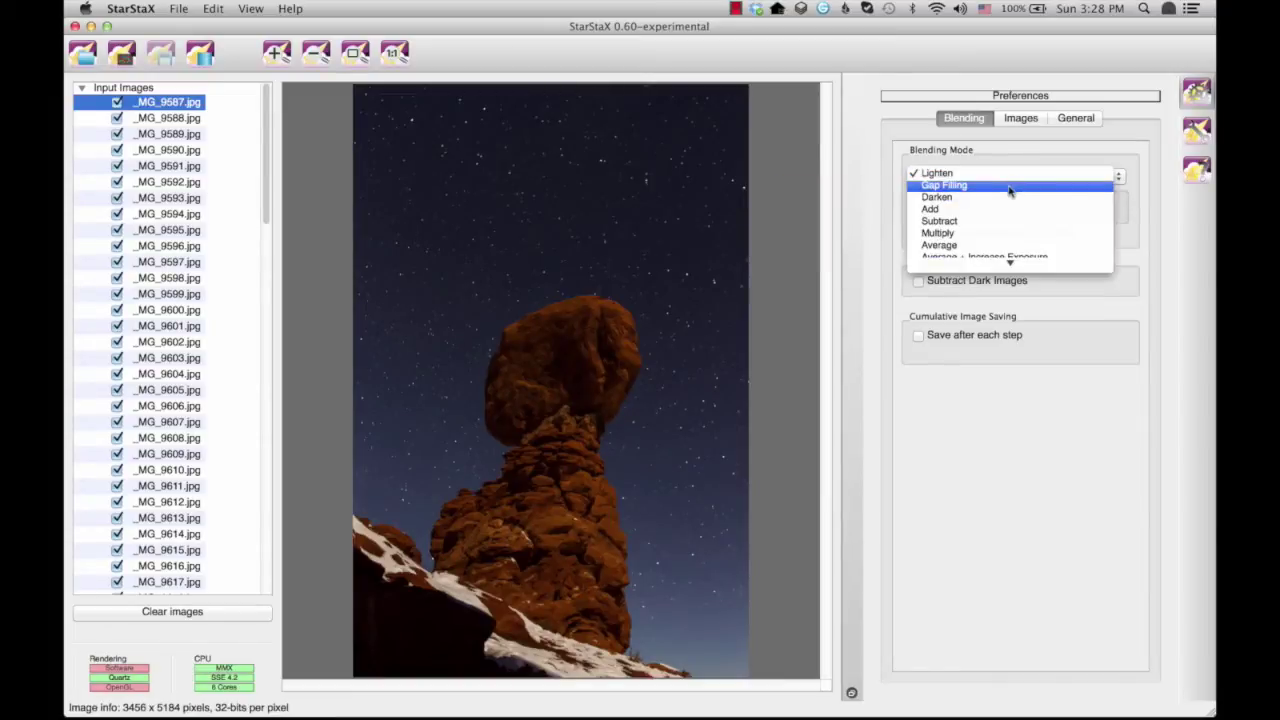
pyautogui.click(1010, 186)
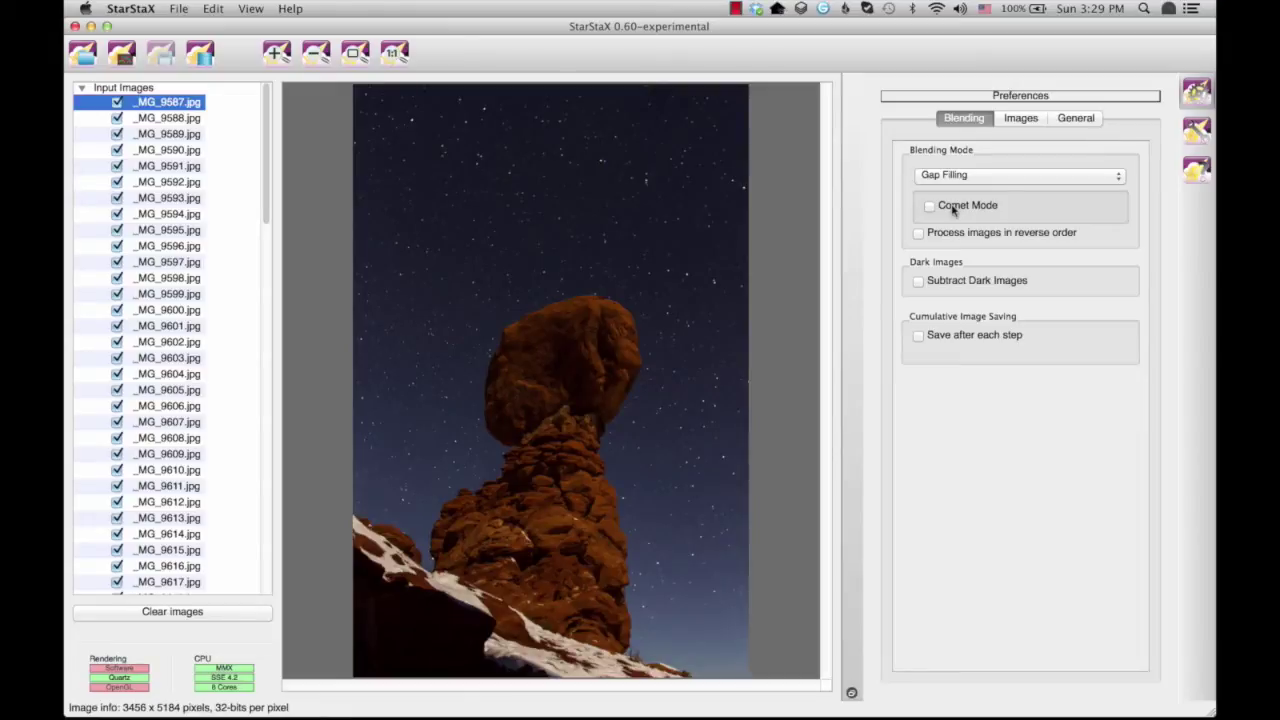
# Try Comet Mode with its trail length at the longest setting, and turn the mode off again
pyautogui.click(953, 208)
pyautogui.moveTo(1112, 226); pyautogui.dragTo(1140, 231)
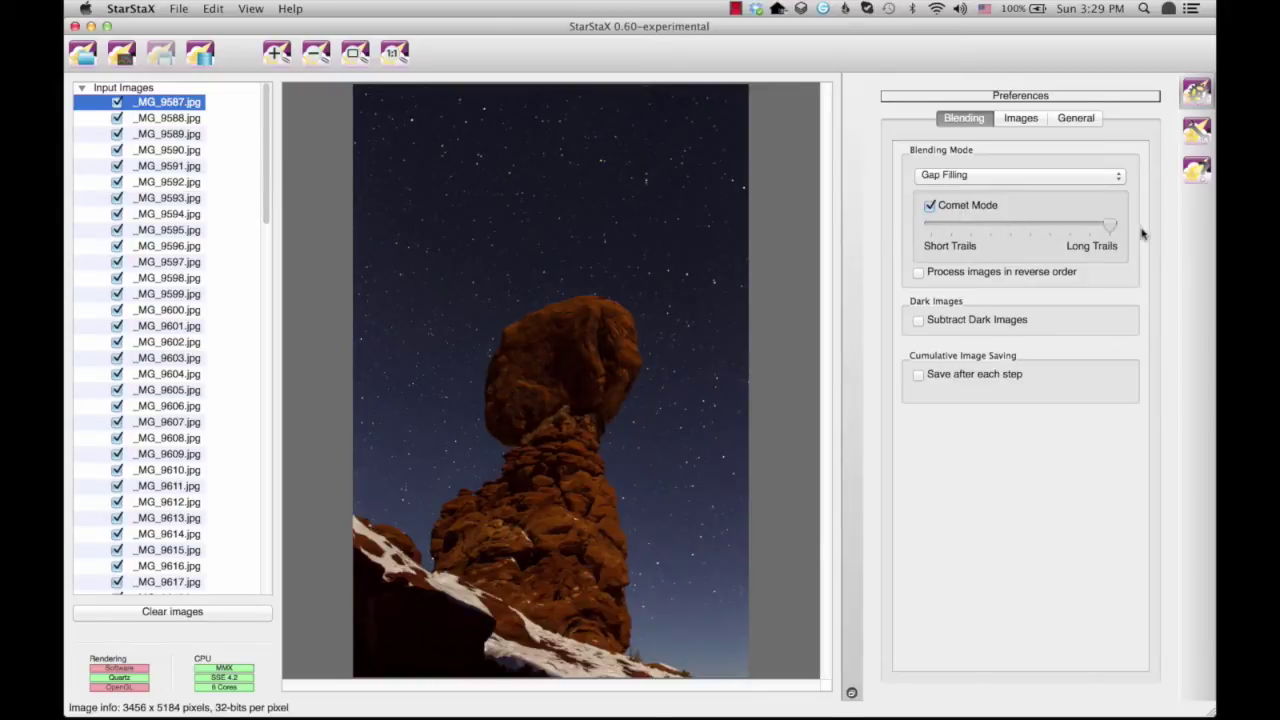
pyautogui.click(974, 206)
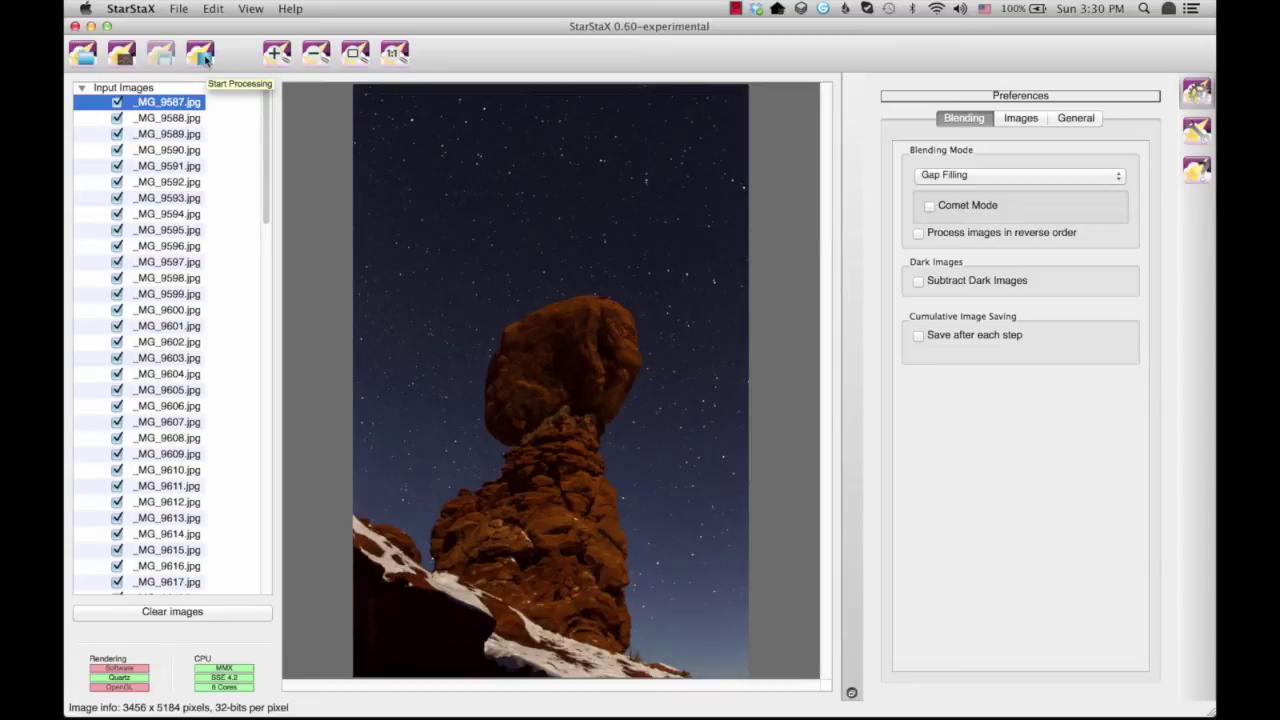
# Process all checked input images into one blended star trail image using Gap Filling
pyautogui.click(205, 60)
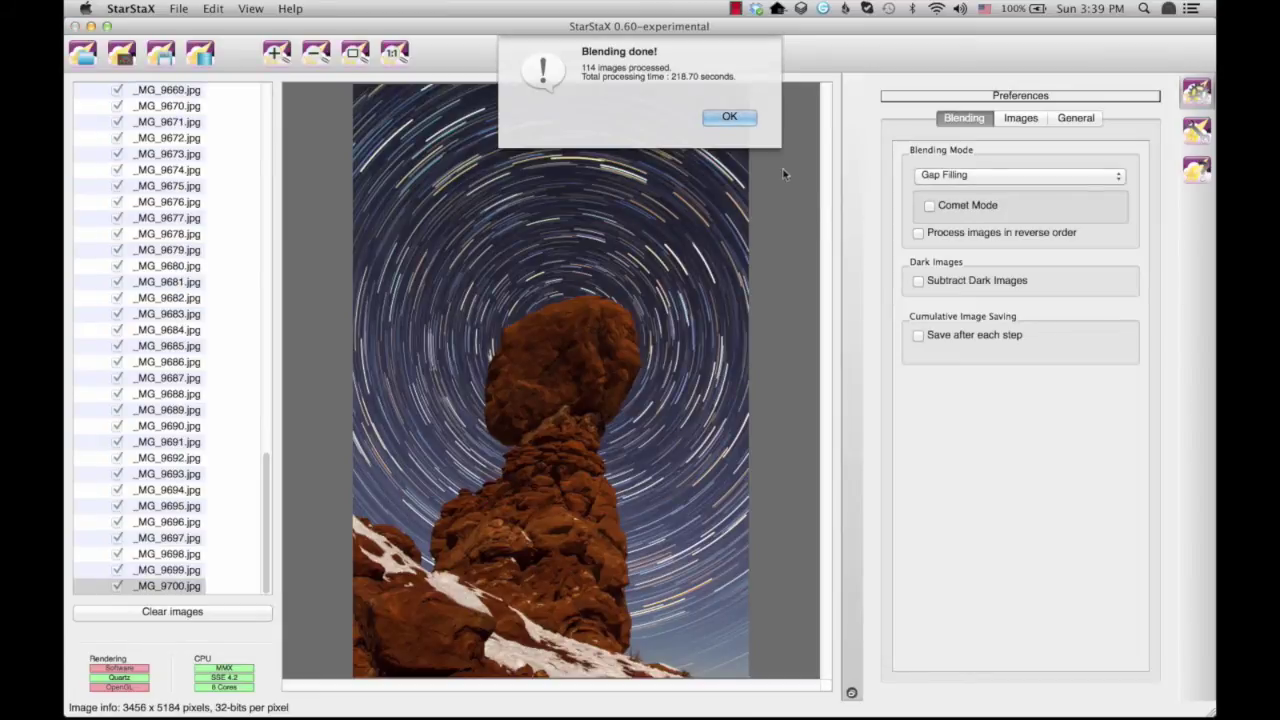
pyautogui.click(732, 117)
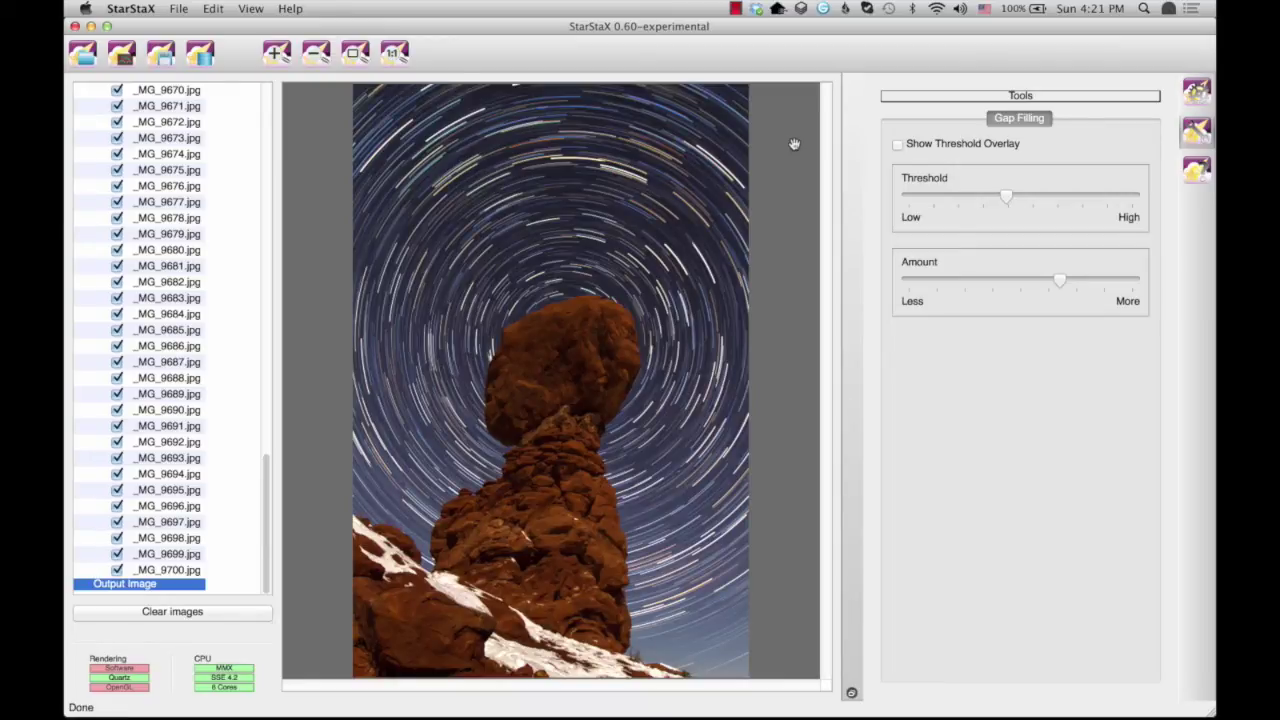
# Raise the gap filling amount slightly with the threshold overlay shown, hide the overlay, and save the blended image
pyautogui.click(916, 147)
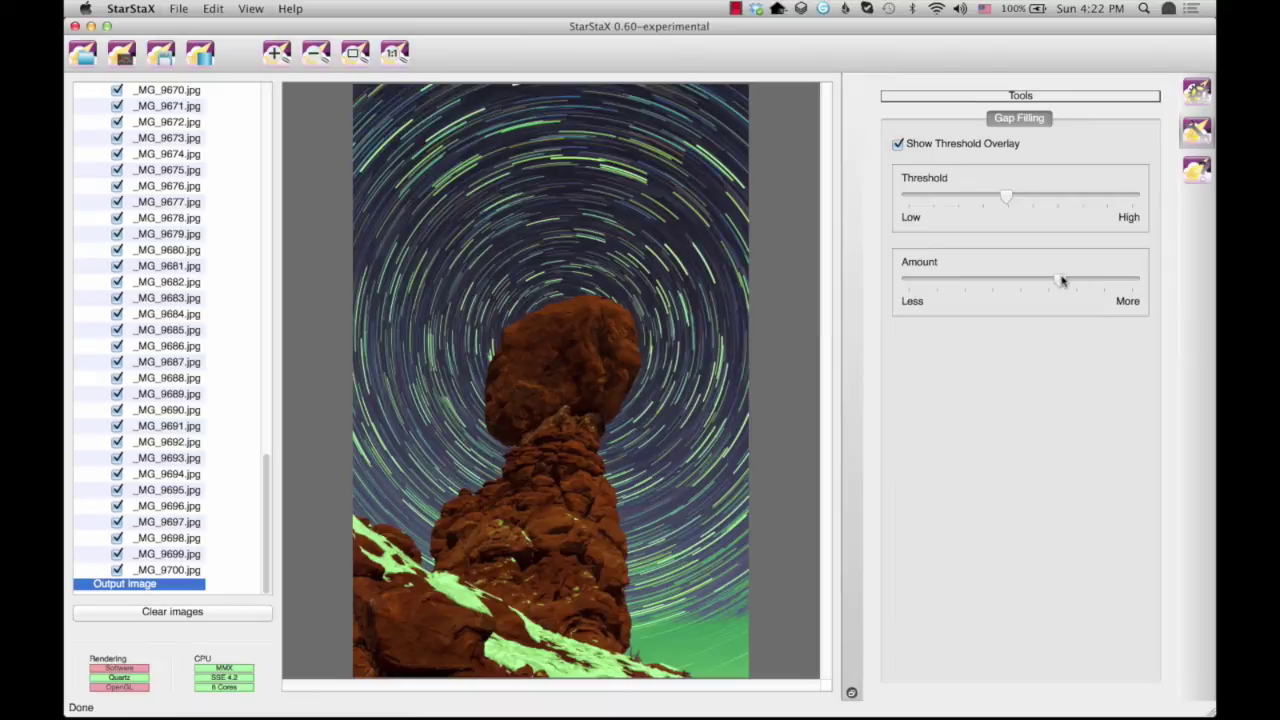
pyautogui.moveTo(1060, 280)
pyautogui.mouseDown()
pyautogui.moveTo(942, 281)
pyautogui.moveTo(1079, 285)
pyautogui.mouseUp()
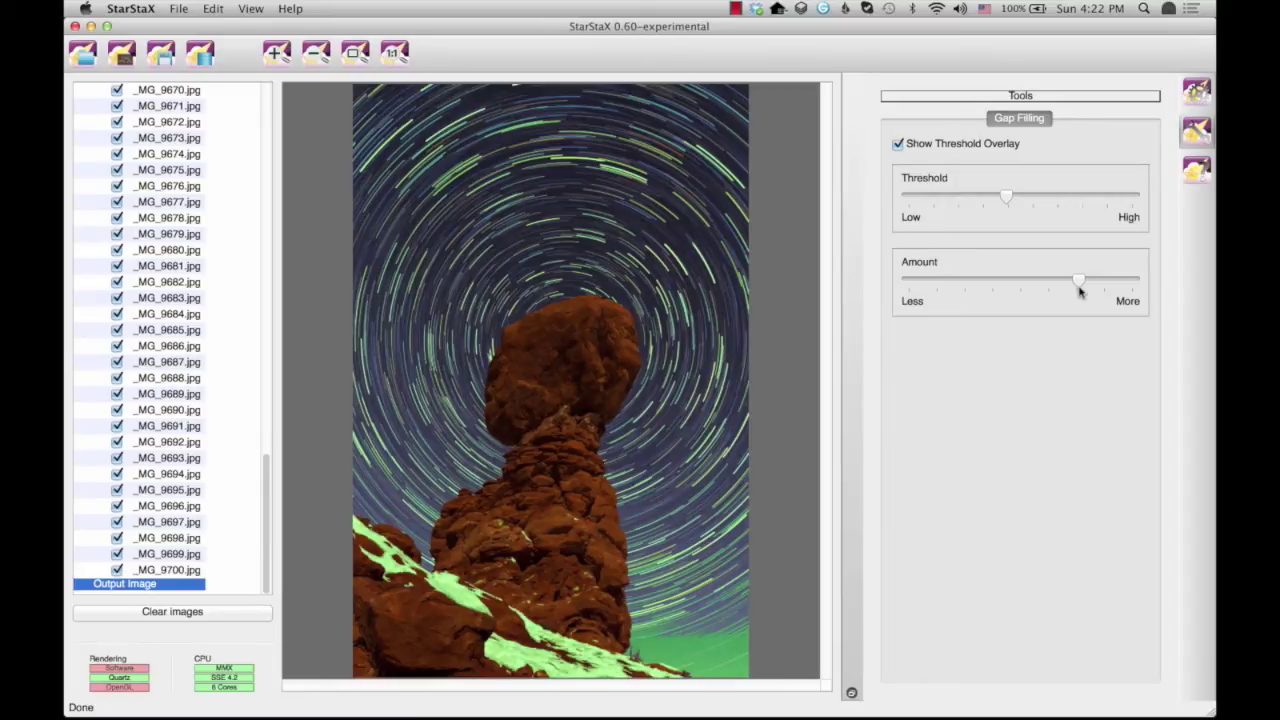
pyautogui.click(898, 144)
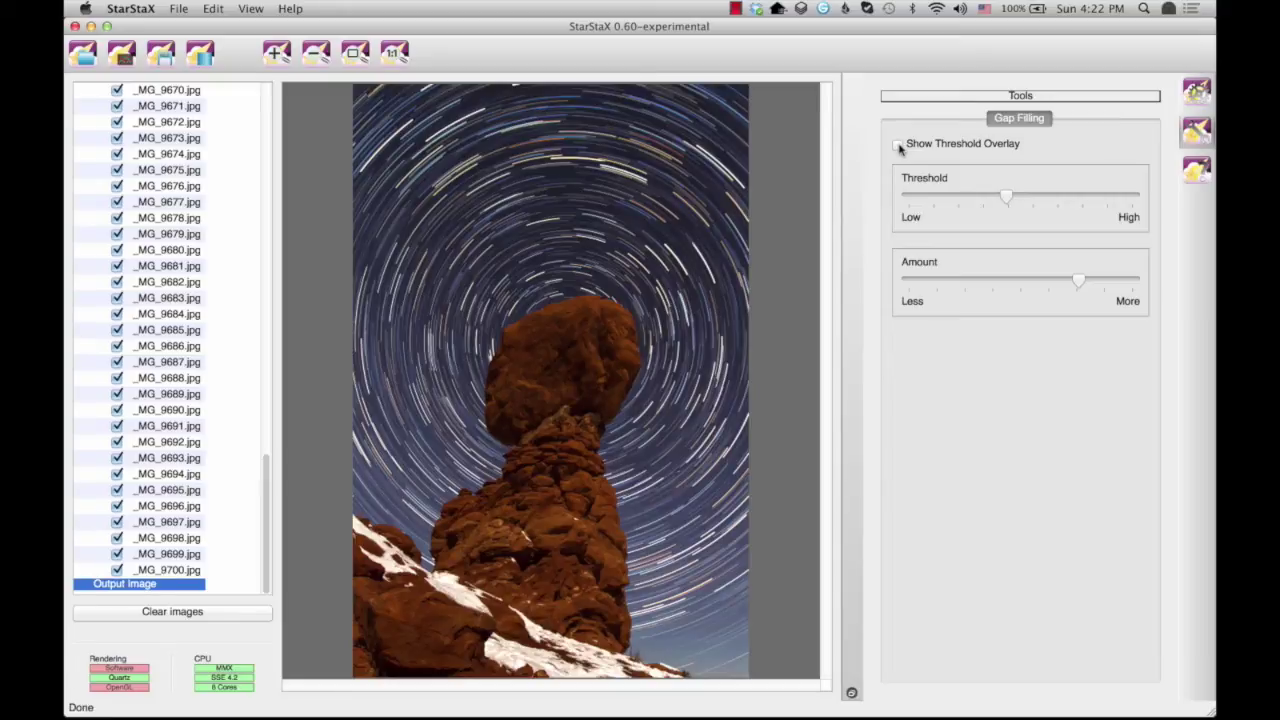
pyautogui.click(168, 56)
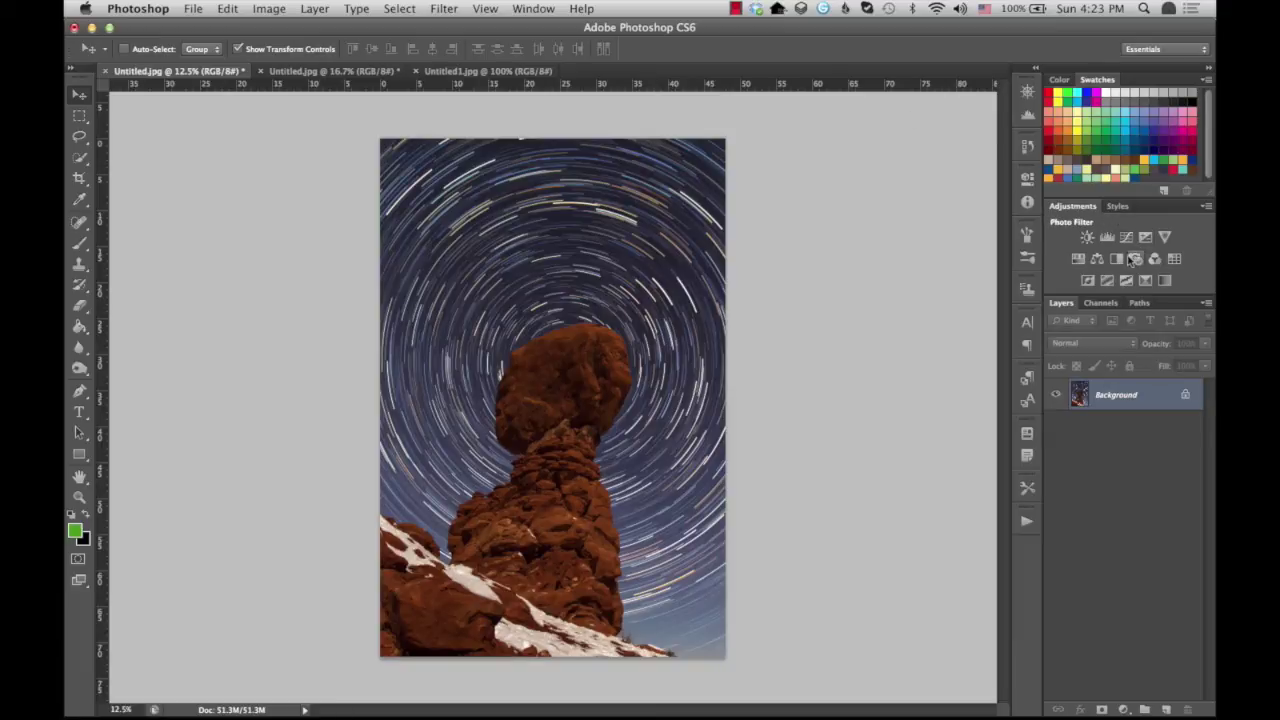
# In Photoshop, add a Curves adjustment layer to the balanced rock image and raise its midtones from input 112 to output 143
pyautogui.click(534, 8)
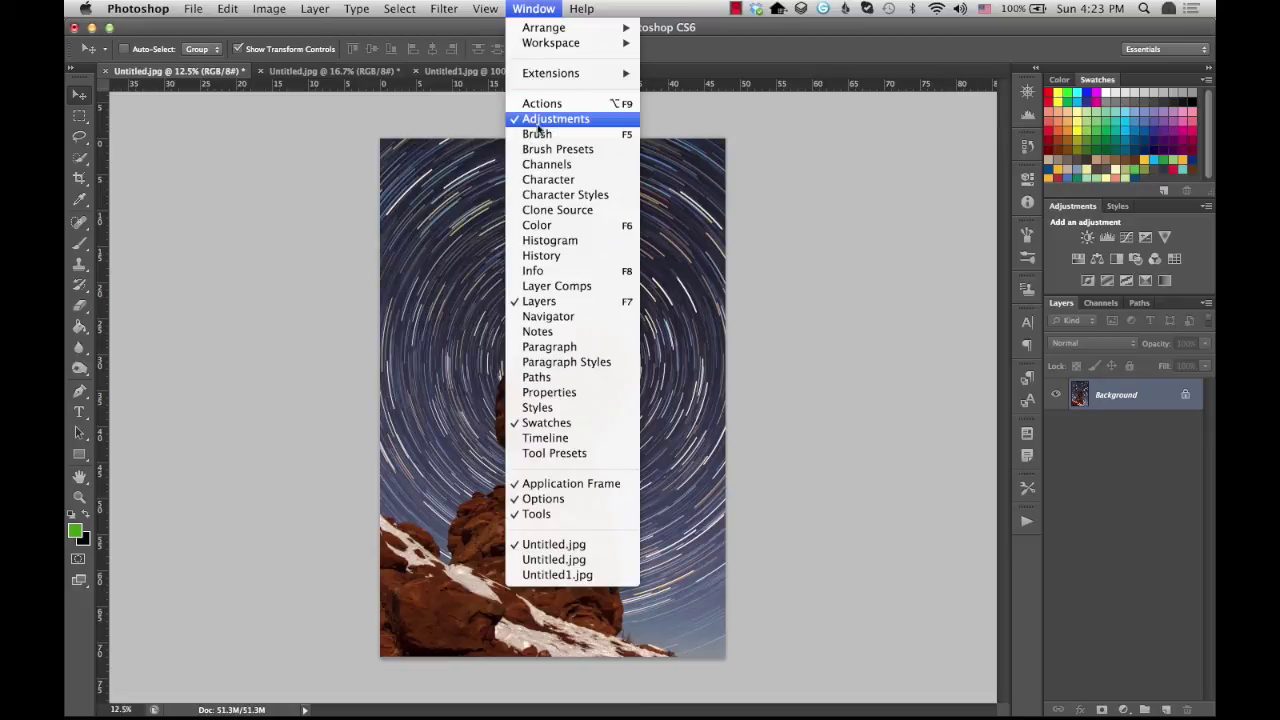
pyautogui.click(1201, 273)
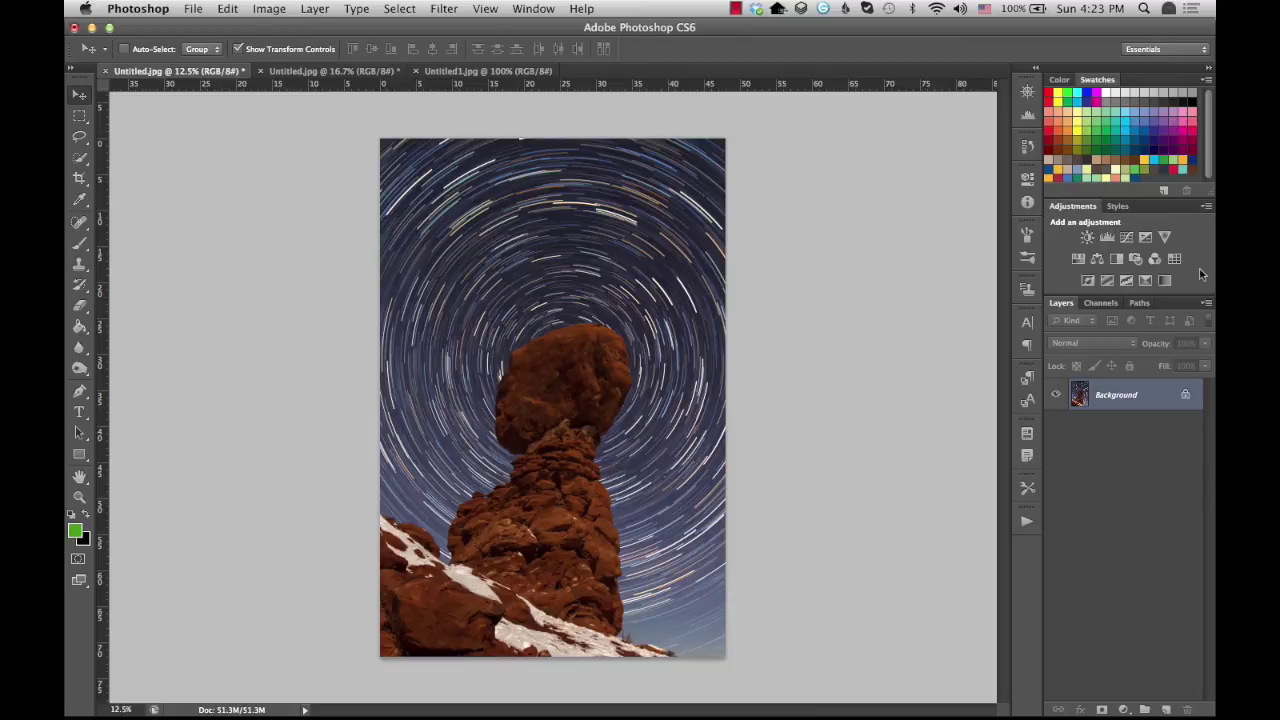
pyautogui.click(1127, 238)
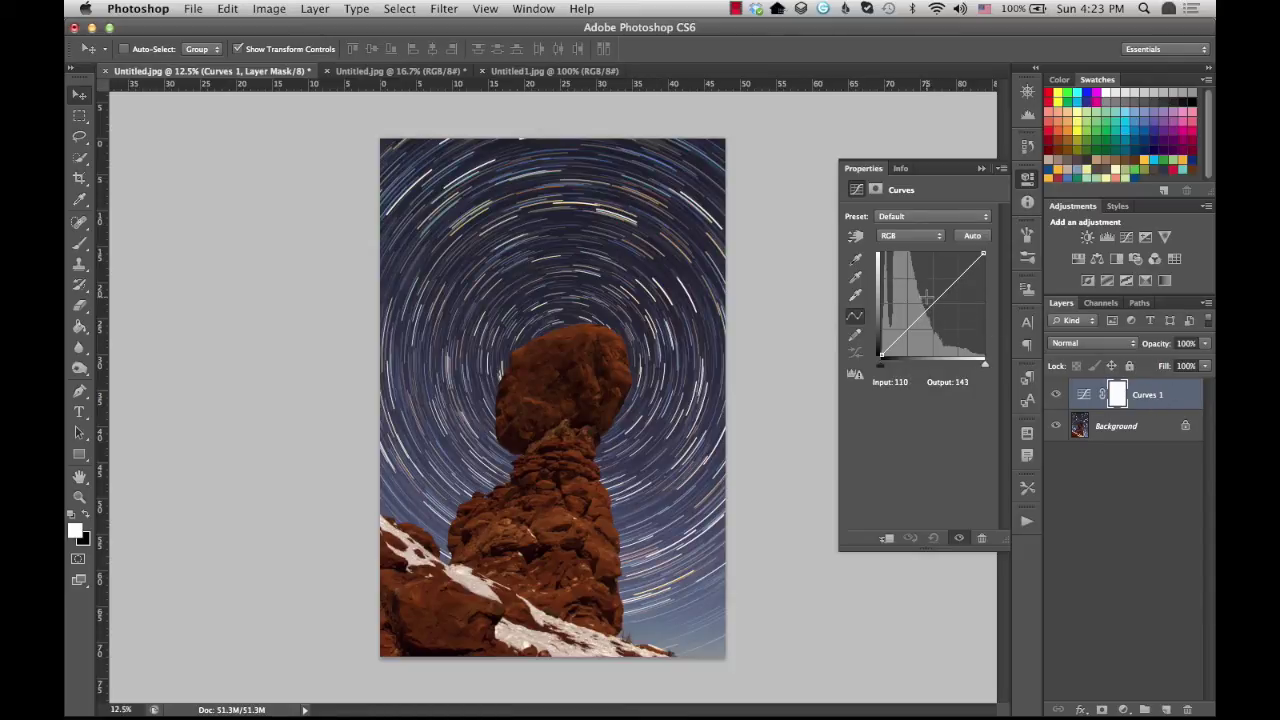
pyautogui.moveTo(928, 298); pyautogui.dragTo(927, 298)
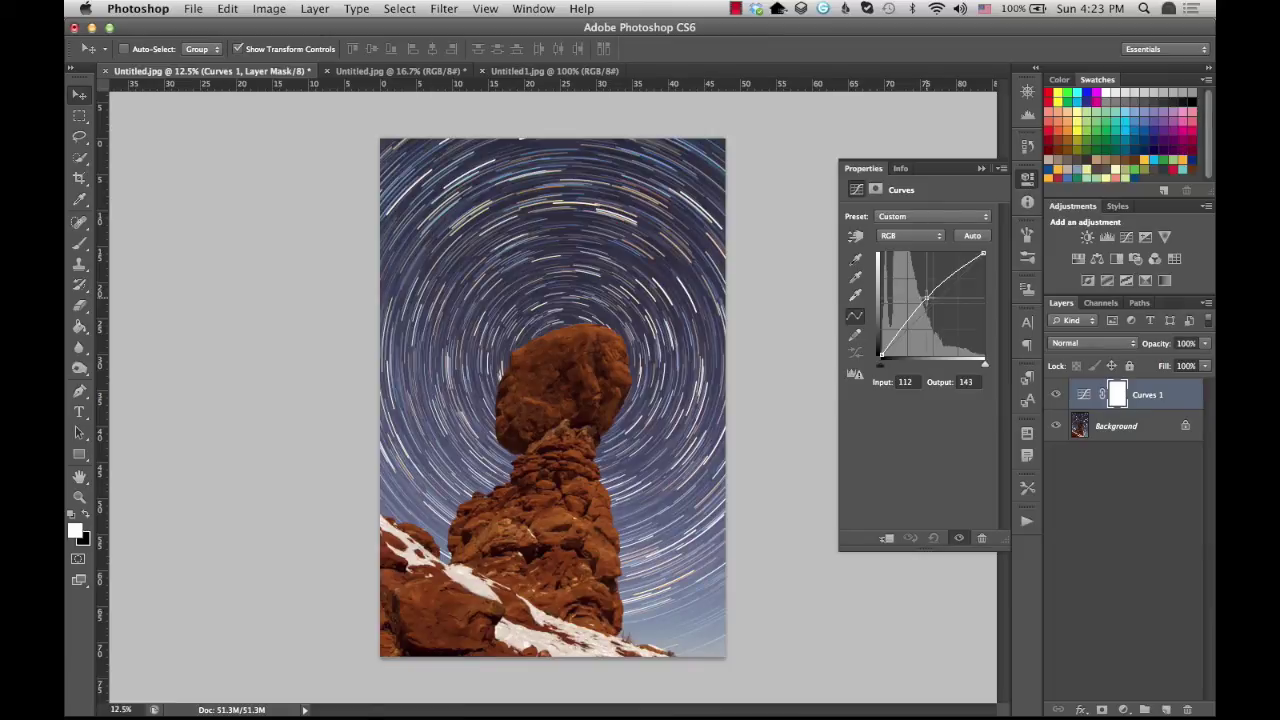
# Compare the balanced rock image with and without the Curves adjustment, leaving the adjustment layer visible
pyautogui.click(959, 539)
pyautogui.click(959, 539)
pyautogui.click(959, 539)
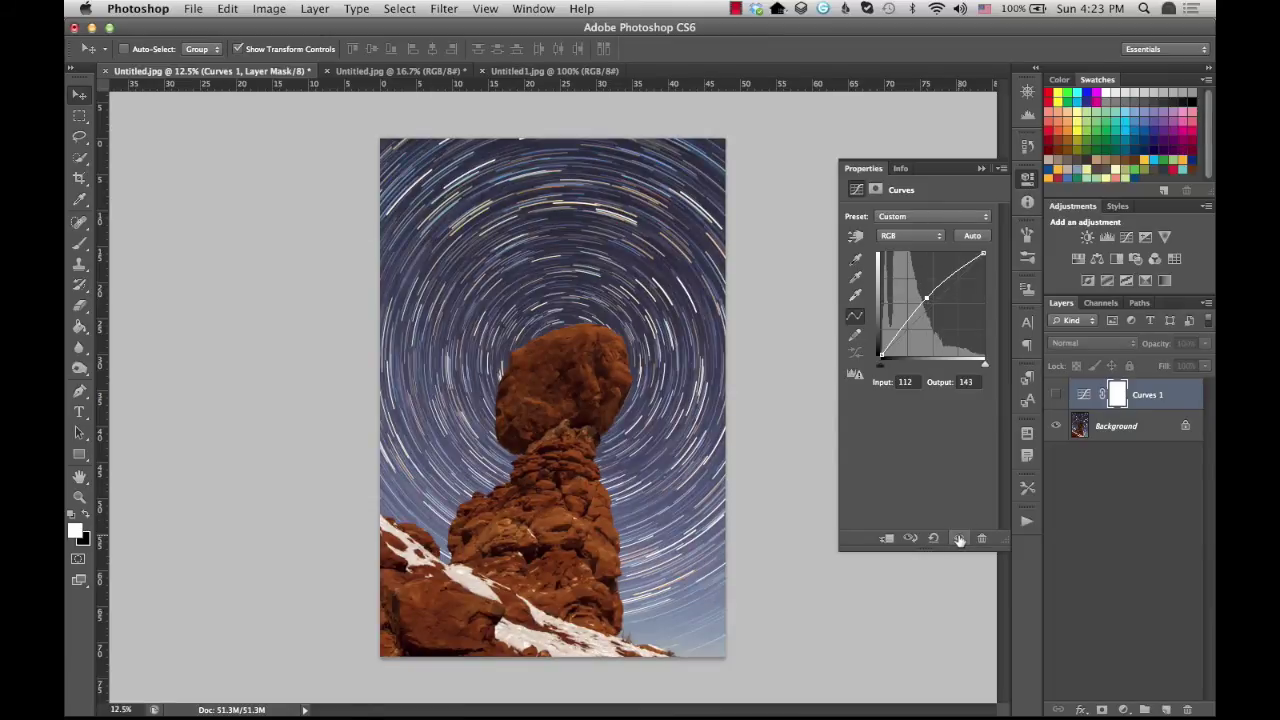
pyautogui.click(959, 539)
pyautogui.click(959, 539)
pyautogui.click(959, 539)
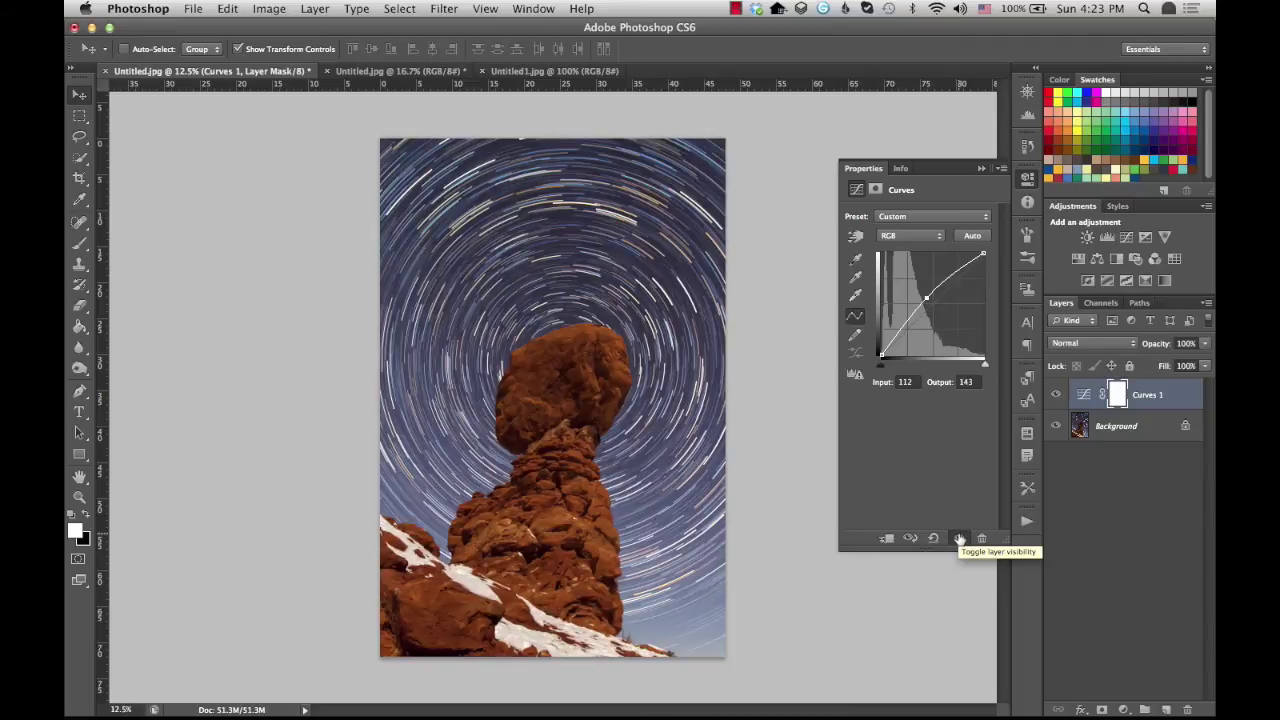
# Add a second Curves adjustment layer using the Linear Contrast (RGB) preset
pyautogui.click(1130, 244)
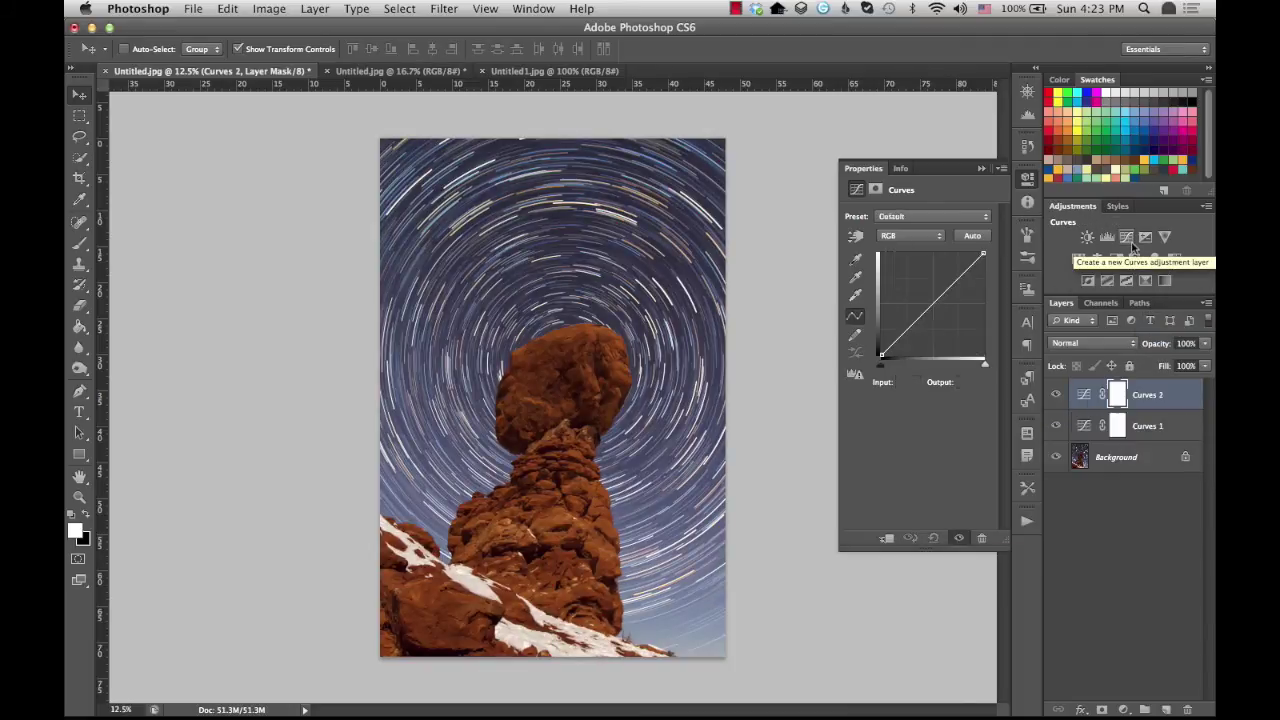
pyautogui.click(928, 217)
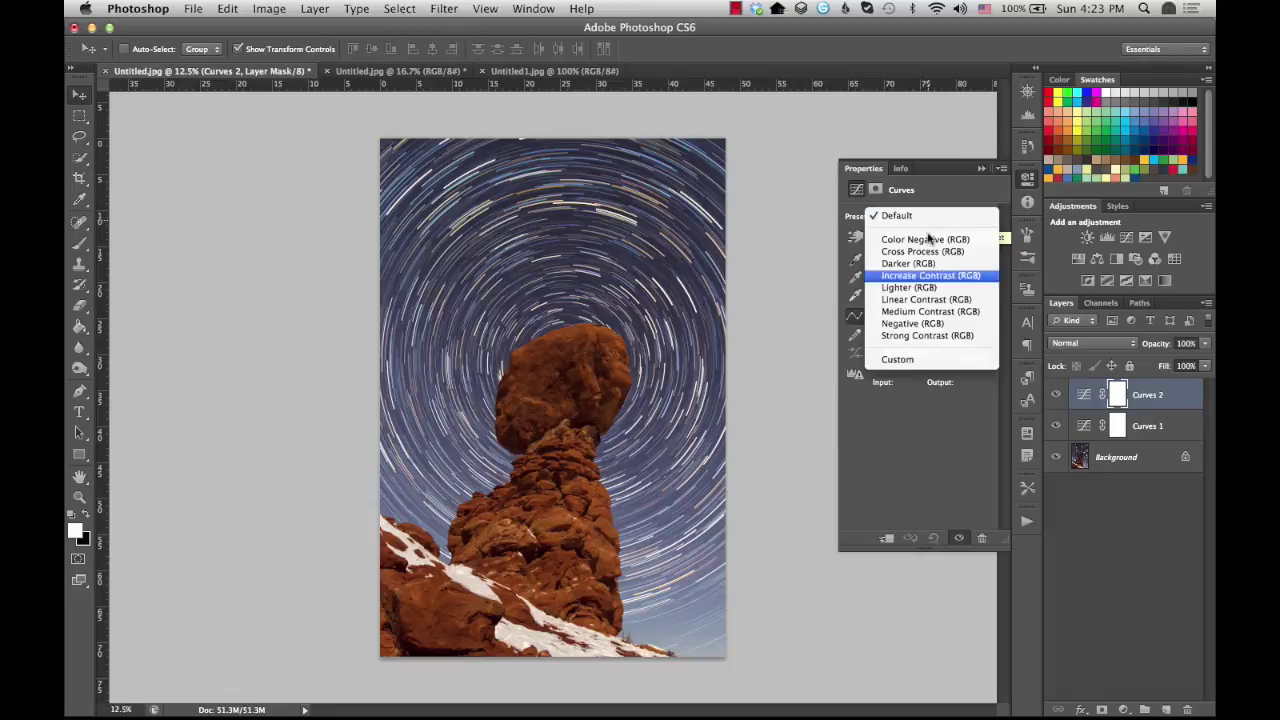
pyautogui.click(921, 302)
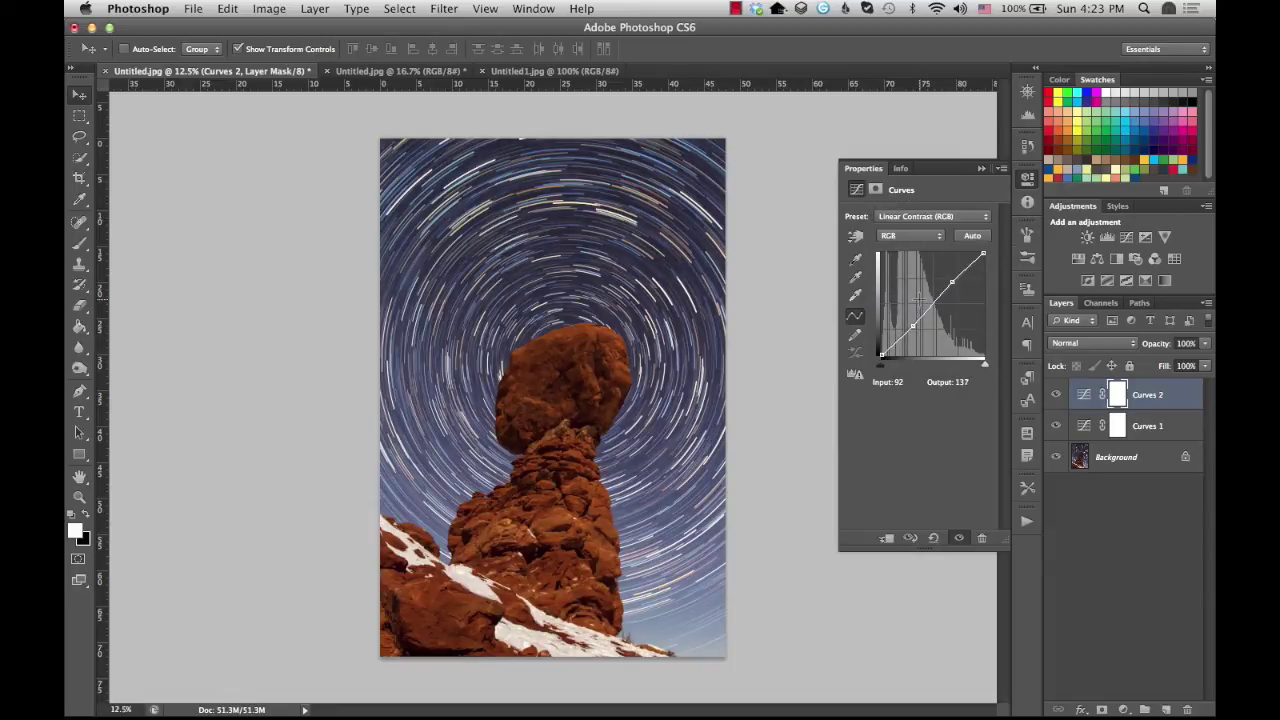
pyautogui.moveTo(919, 298); pyautogui.dragTo(919, 296)
# Add Vibrance, Hue/Saturation and Warming Filter (85) Photo Filter adjustment layers, and hide the Photo Filter layer
pyautogui.click(1166, 238)
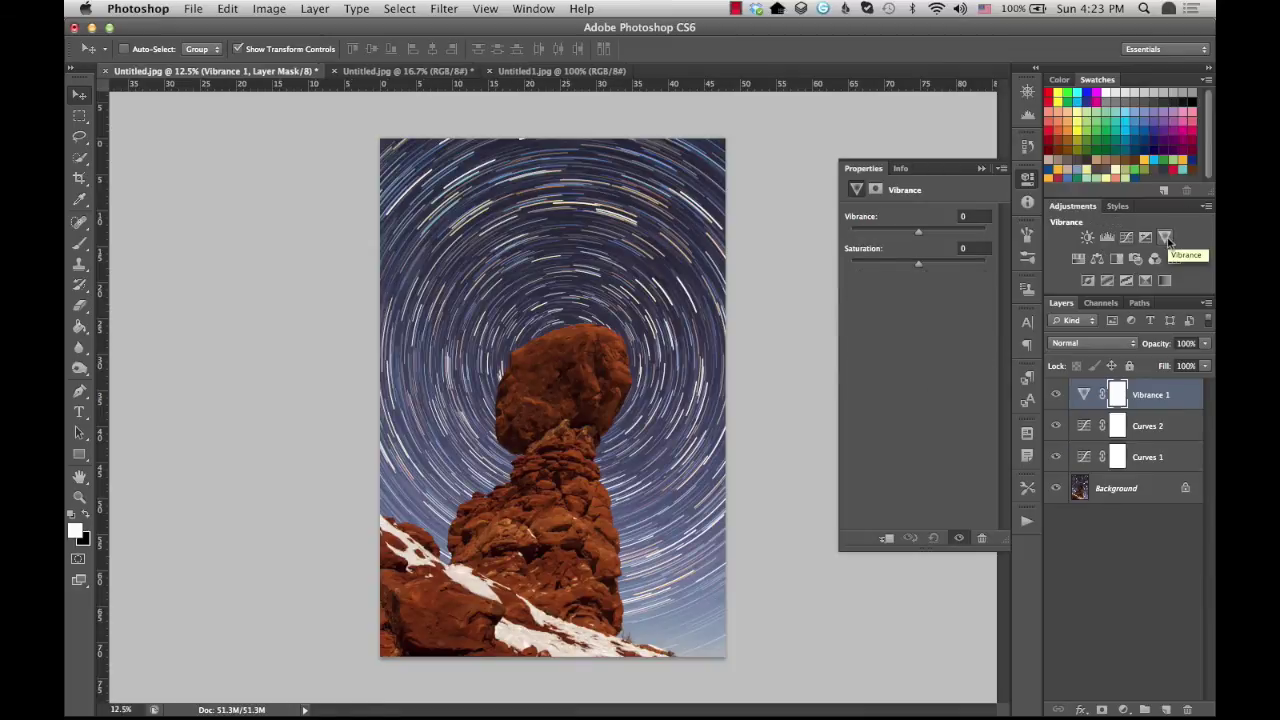
pyautogui.click(1078, 260)
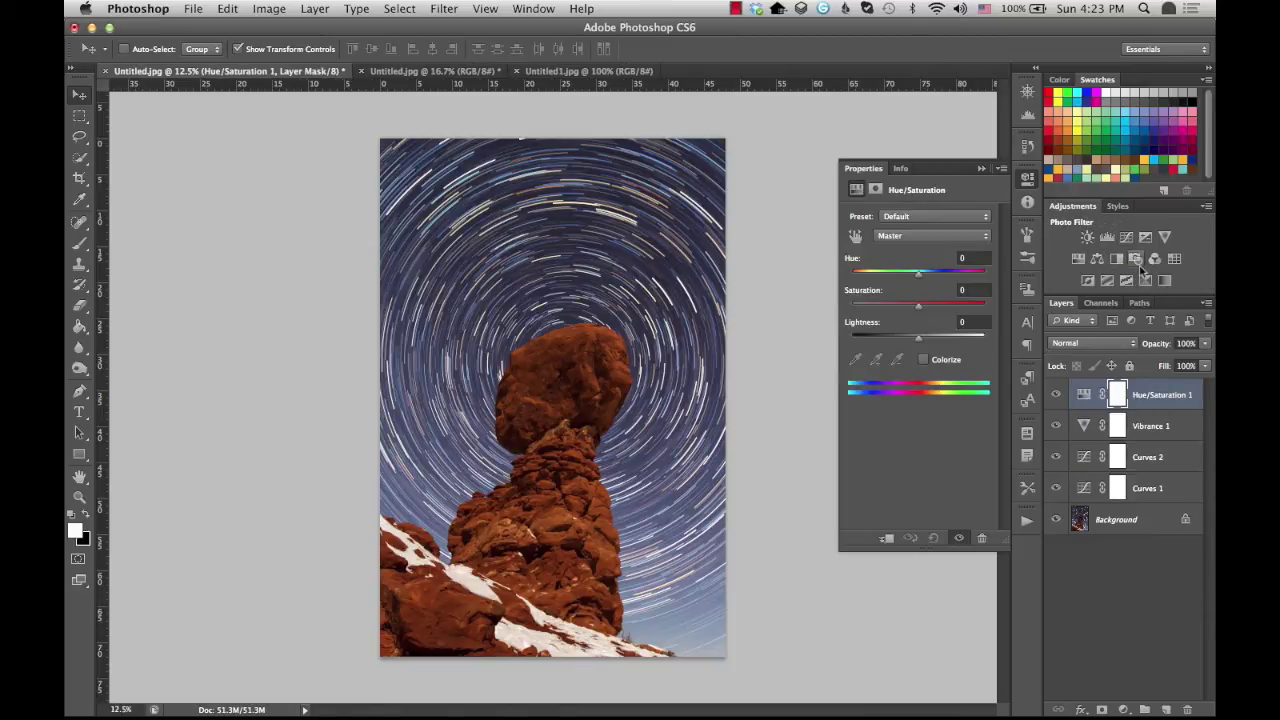
pyautogui.click(1137, 260)
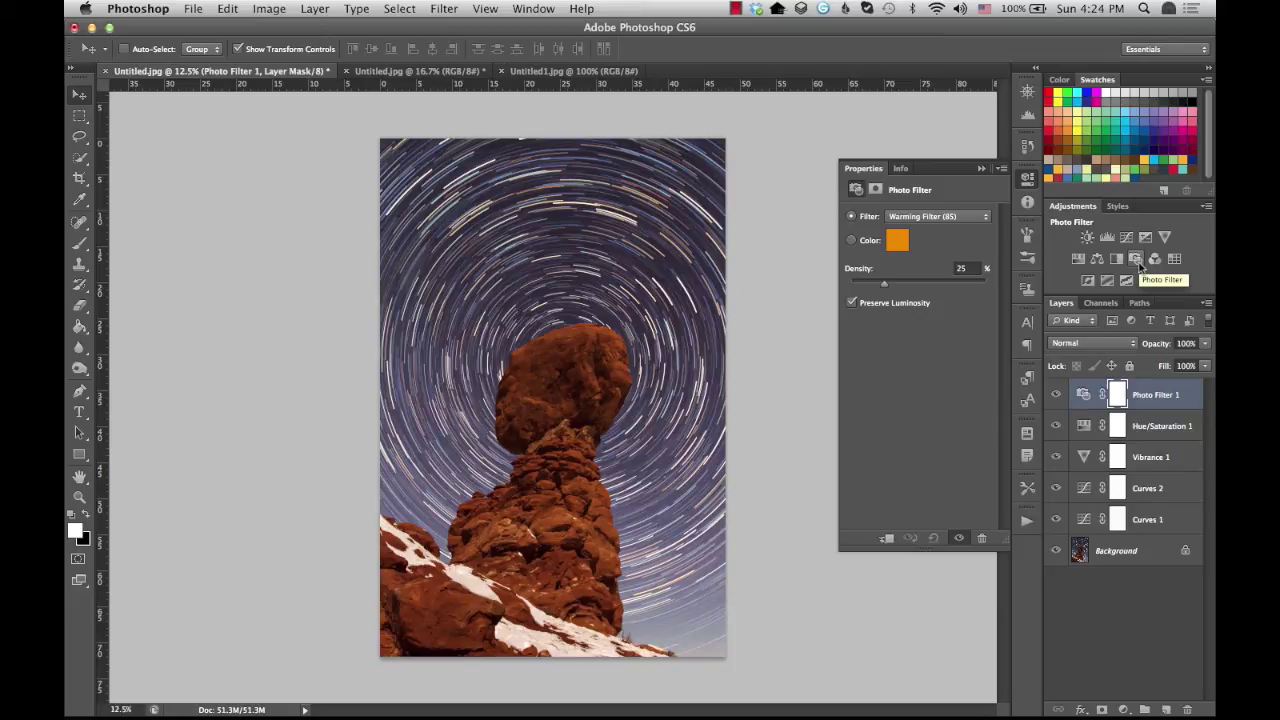
pyautogui.click(959, 538)
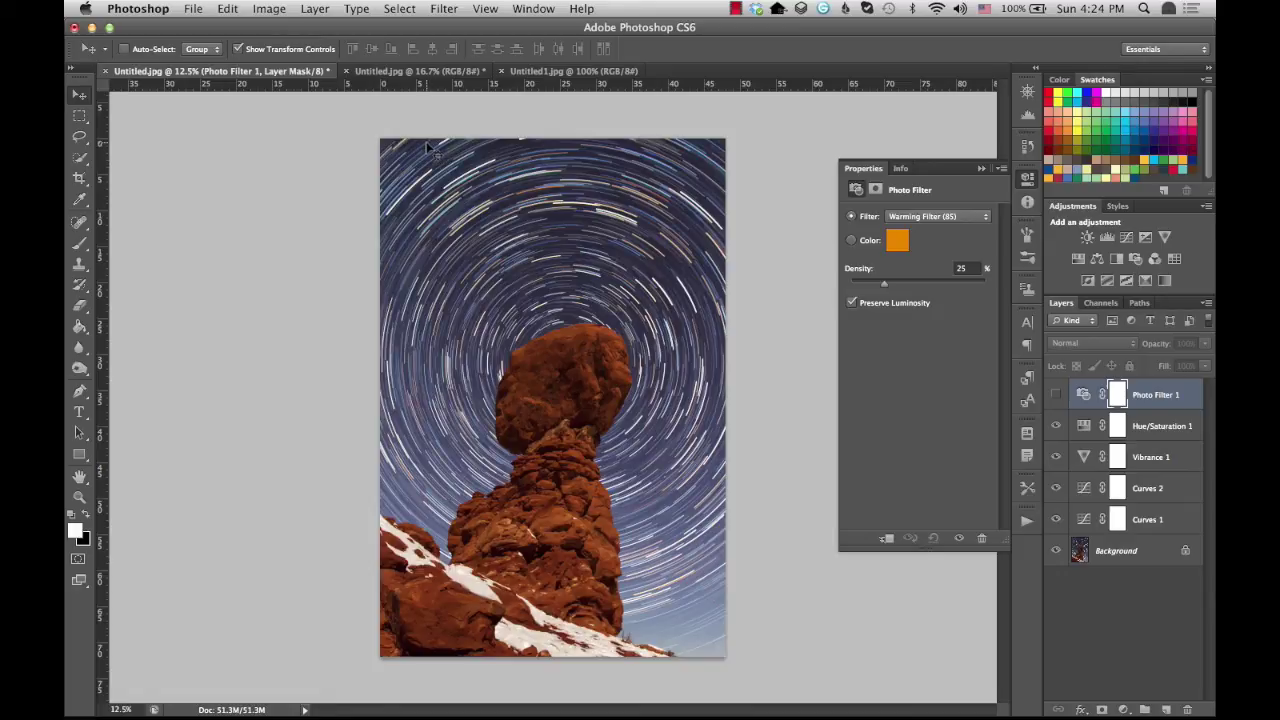
# Switch to the rock arch star trail image and examine its star trails and the dotted light streaks crossing them at 200%
pyautogui.click(413, 78)
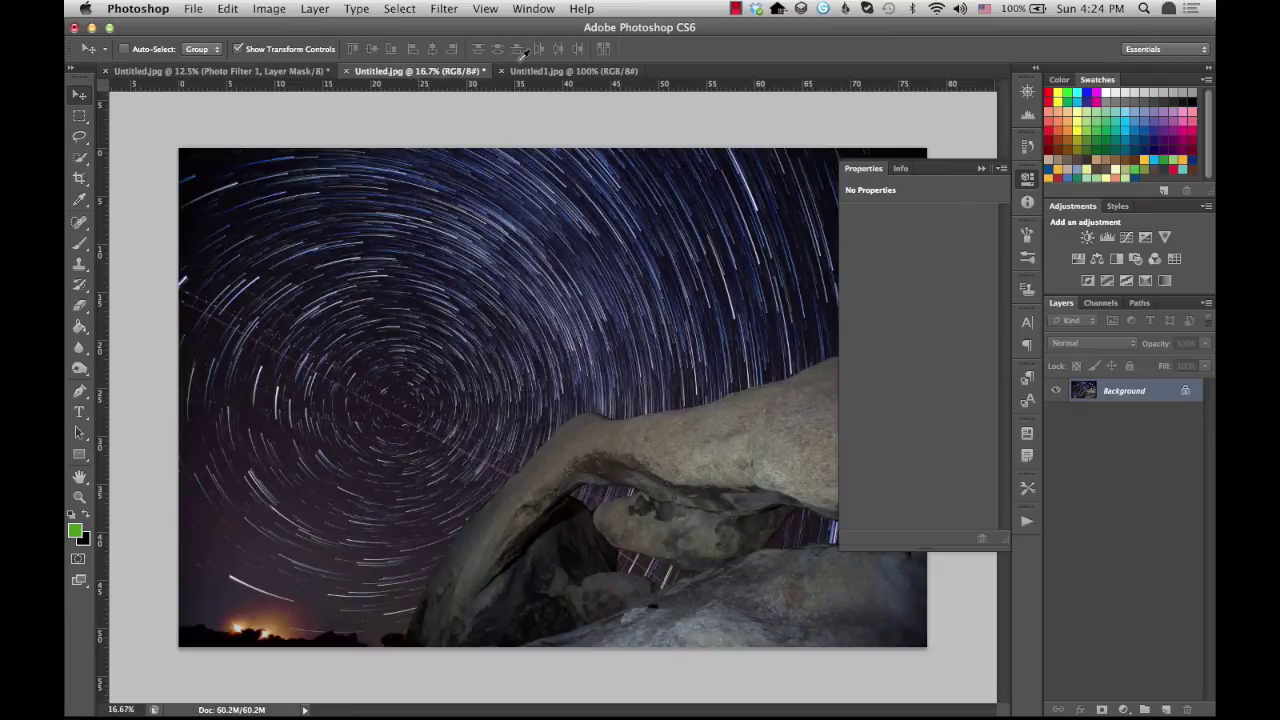
pyautogui.click(982, 168)
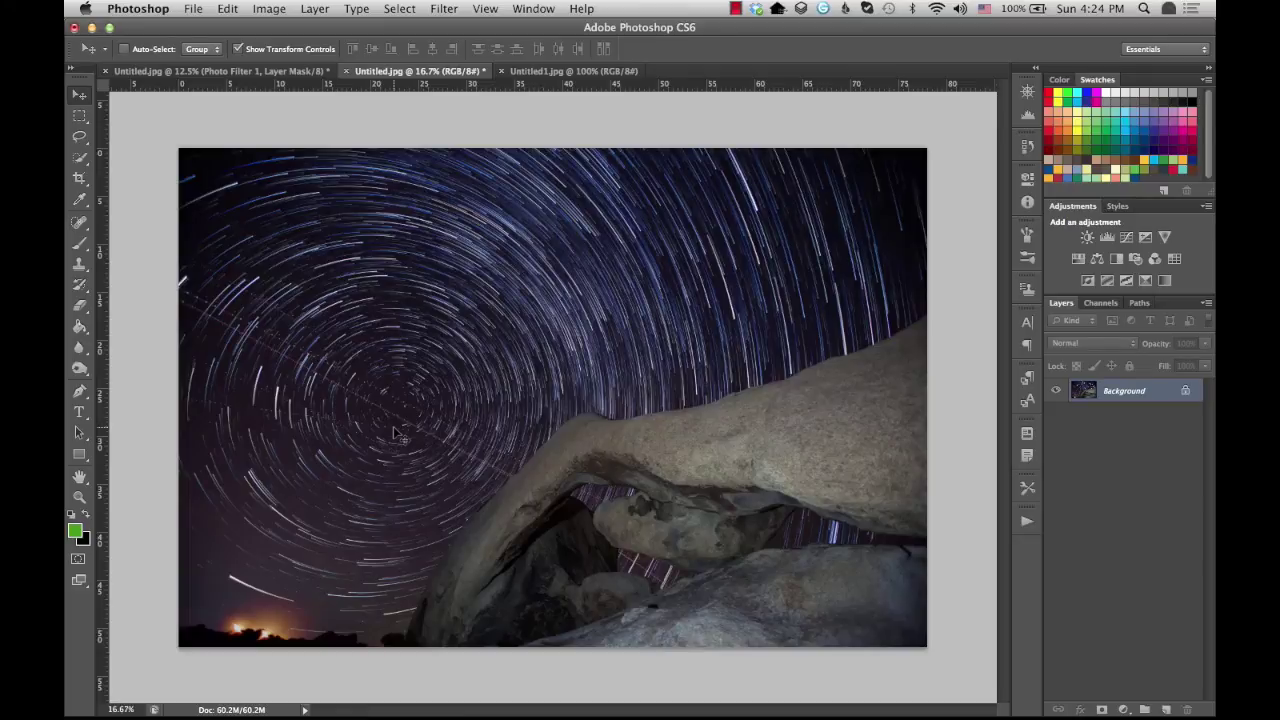
pyautogui.press('super+equal')
pyautogui.press('super+equal')
pyautogui.press('super+equal')
pyautogui.press('super+equal')
pyautogui.press('super+equal')
pyautogui.press('super+equal')
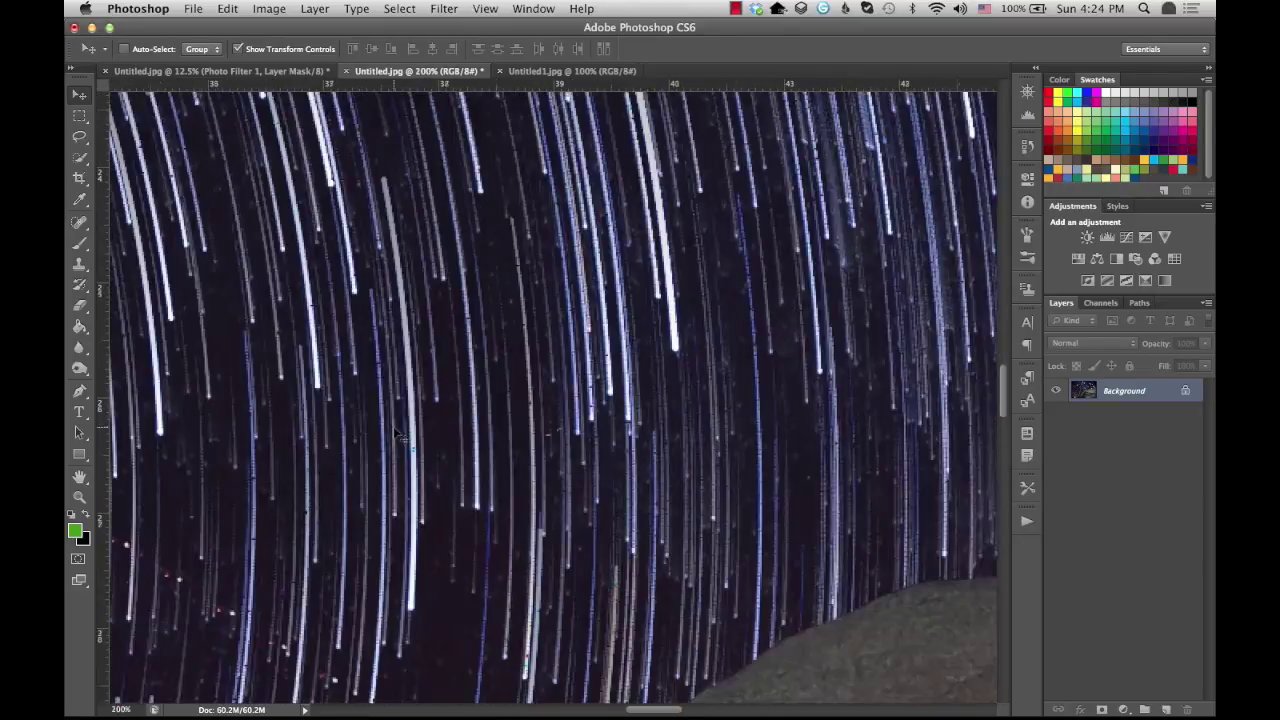
pyautogui.hscroll(-20, 395, 435)
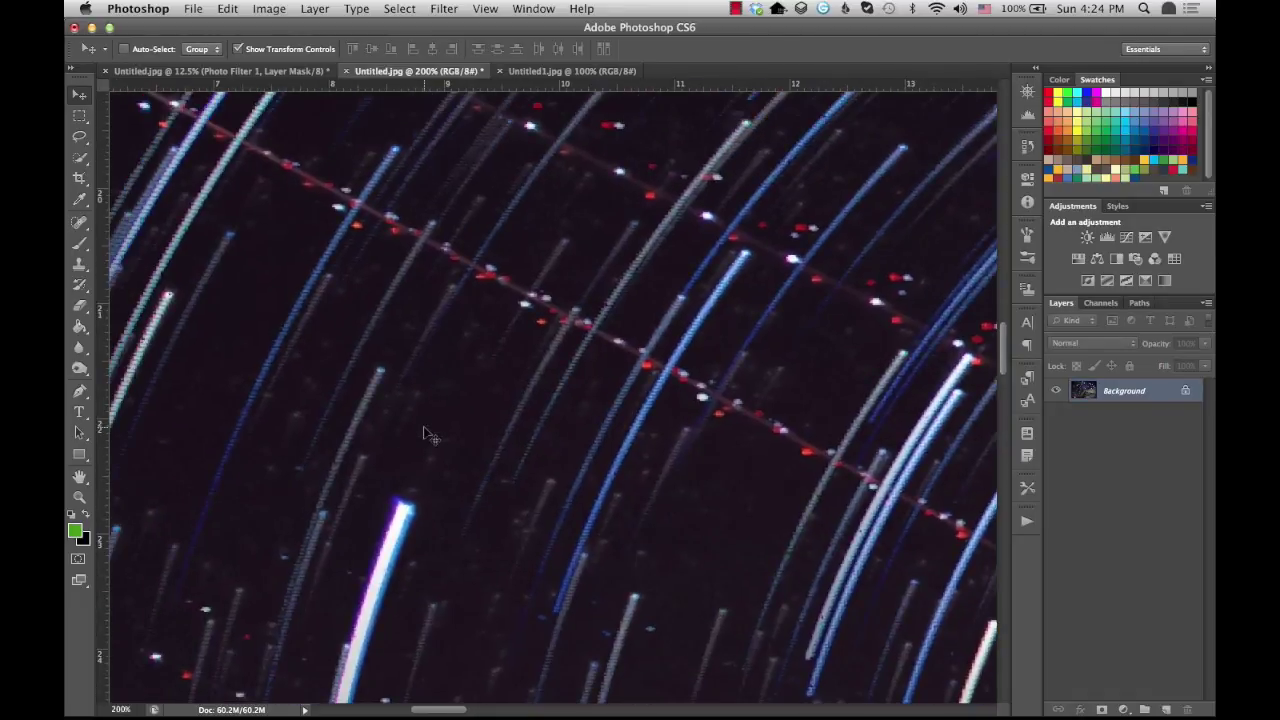
pyautogui.hscroll(-20, 425, 435)
pyautogui.scroll(-15, 425, 435)
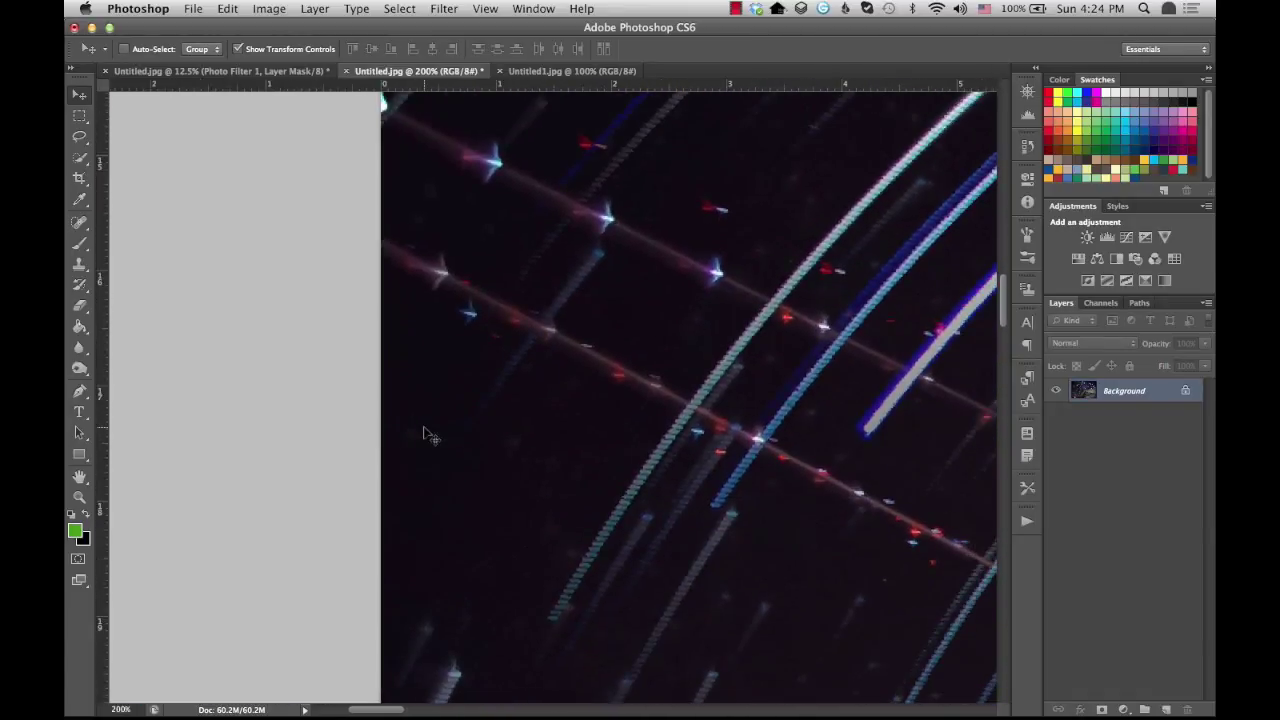
# Clone nearby dark sky over the lower dotted light streak near the image's left edge, using a soft 32 px Clone Stamp brush
pyautogui.click(83, 264)
pyautogui.click(145, 261)
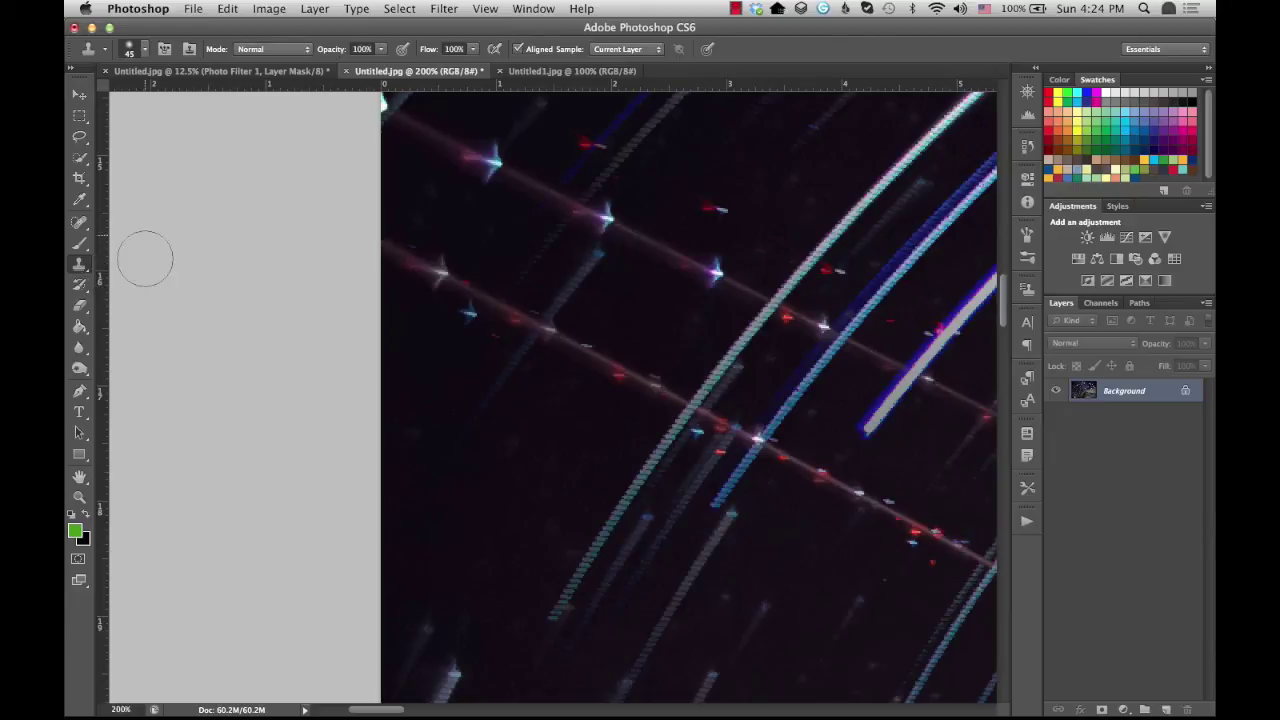
pyautogui.click(142, 51)
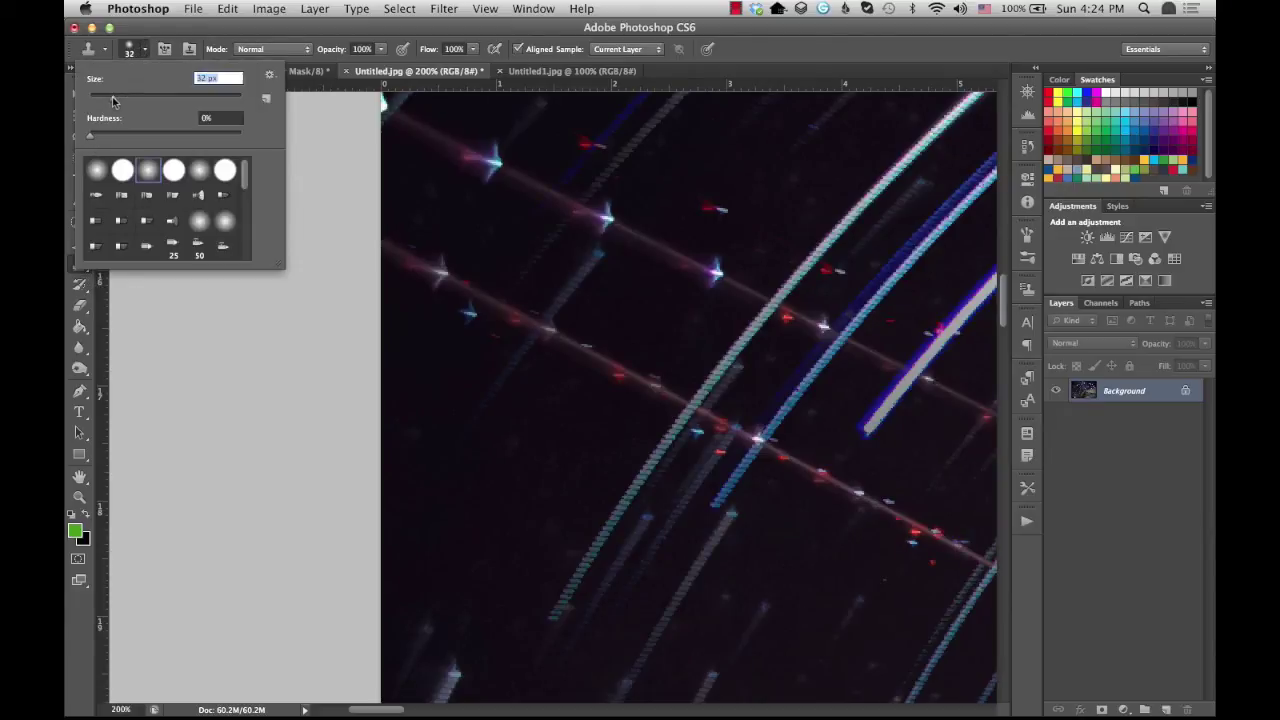
pyautogui.moveTo(121, 97); pyautogui.dragTo(112, 97)
pyautogui.keyDown('alt'); pyautogui.click(664, 442); pyautogui.keyUp('alt')
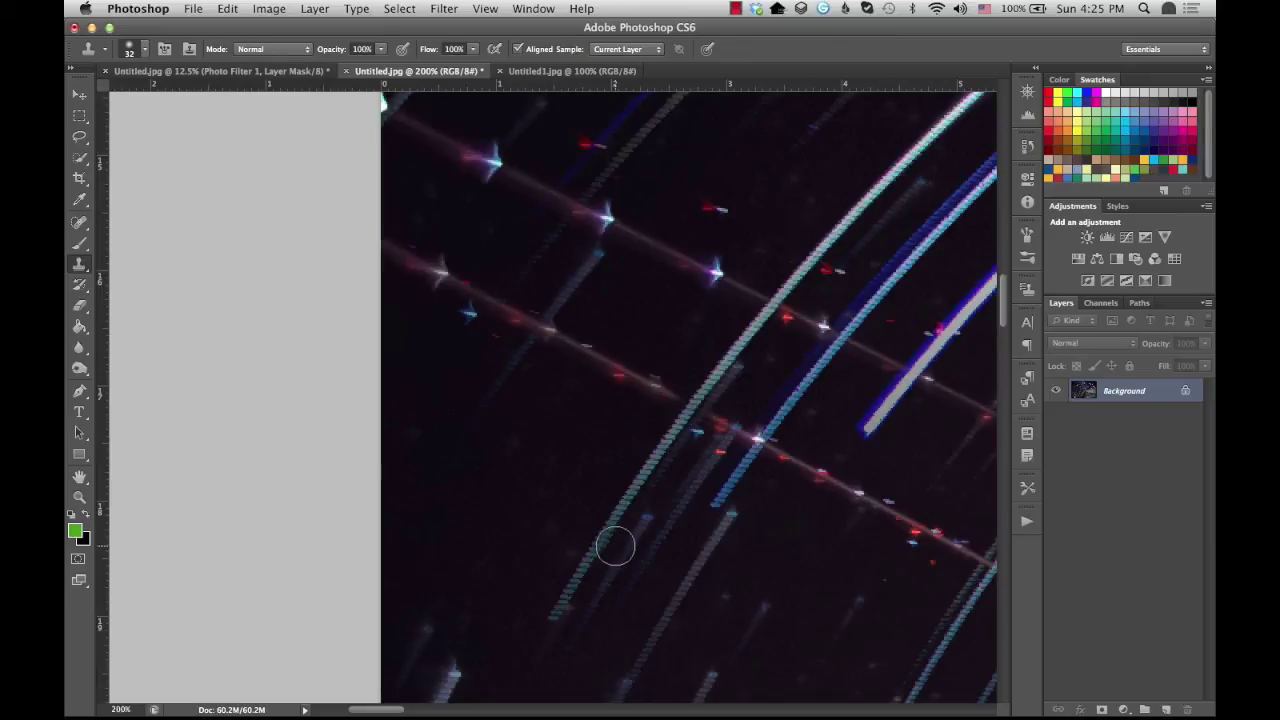
pyautogui.moveTo(657, 397)
pyautogui.mouseDown()
pyautogui.moveTo(617, 377)
pyautogui.moveTo(669, 397)
pyautogui.moveTo(474, 307)
pyautogui.moveTo(403, 257)
pyautogui.mouseUp()
pyautogui.moveTo(731, 473)
pyautogui.mouseDown()
pyautogui.moveTo(716, 426)
pyautogui.moveTo(818, 466)
pyautogui.mouseUp()
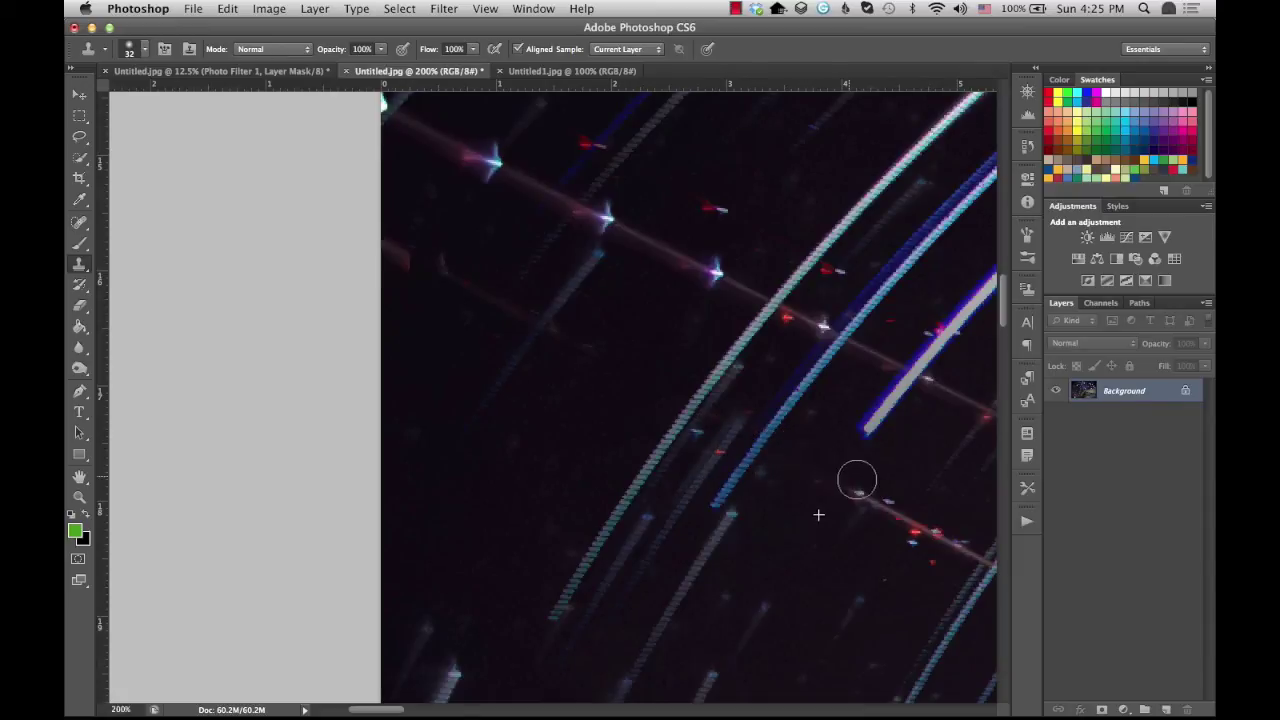
# Continue cloning out the lower streak further right, undoing the first pass and repainting in shorter strokes around the star trails
pyautogui.hscroll(10, 854, 477)
pyautogui.scroll(-3, 854, 477)
pyautogui.moveTo(613, 440)
pyautogui.mouseDown()
pyautogui.moveTo(723, 474)
pyautogui.moveTo(888, 557)
pyautogui.mouseUp()
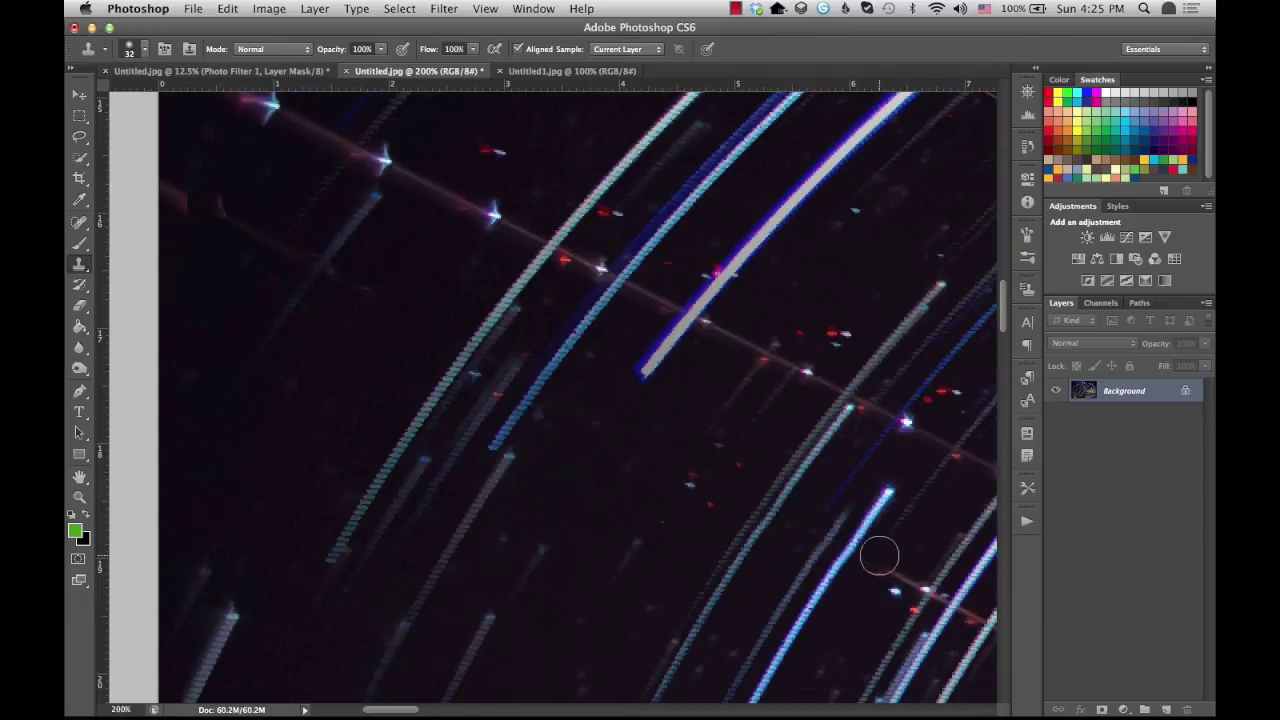
pyautogui.press('super+z')
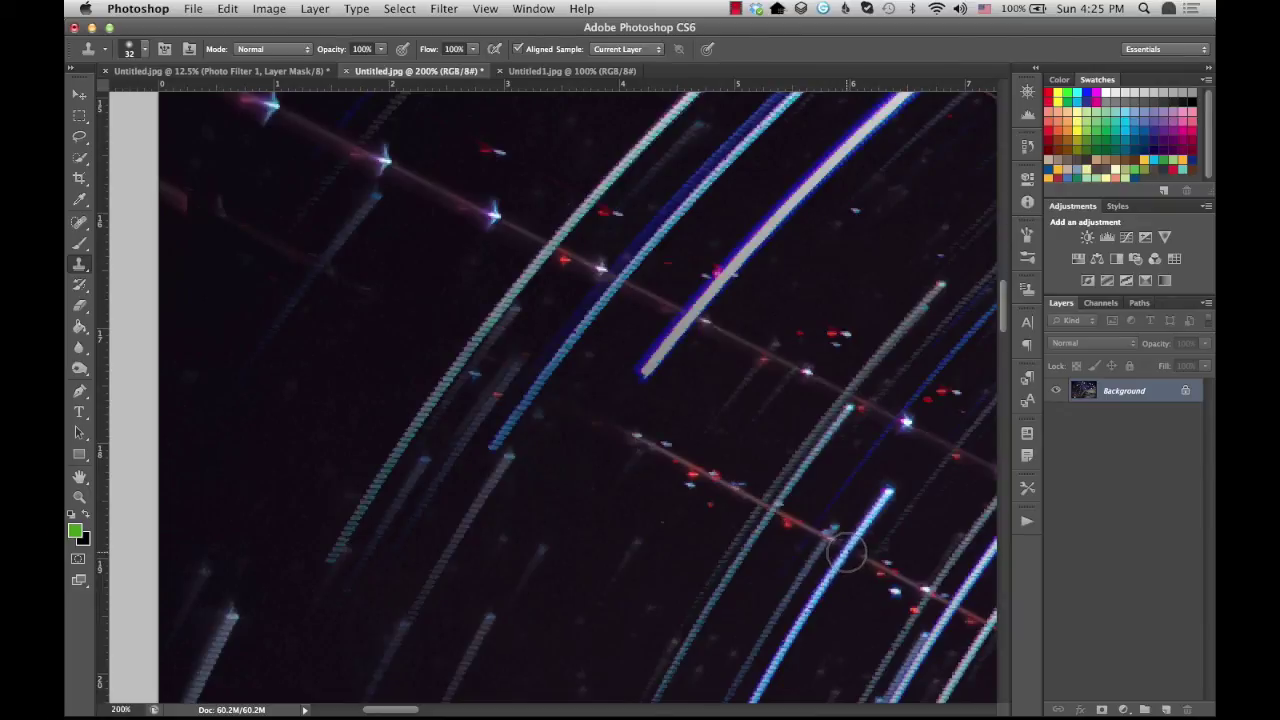
pyautogui.moveTo(846, 550)
pyautogui.mouseDown()
pyautogui.moveTo(629, 439)
pyautogui.moveTo(709, 477)
pyautogui.mouseUp()
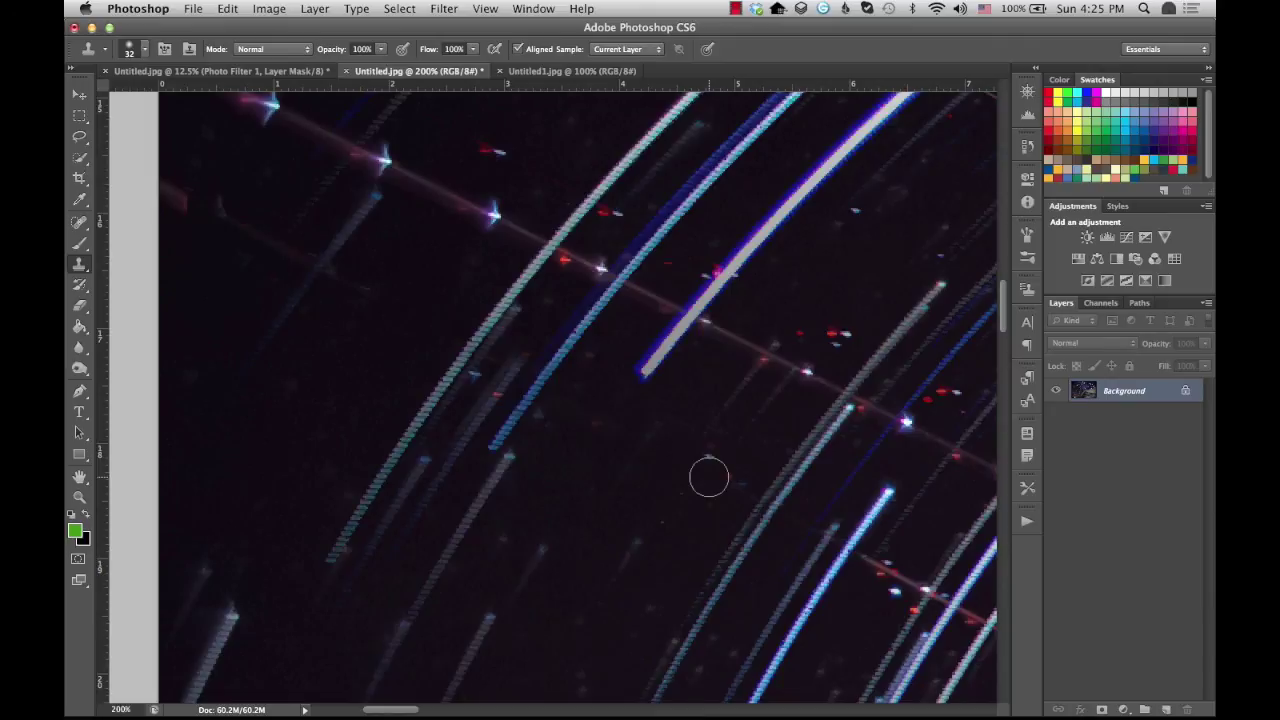
# View the whole rock arch image and compare it with the finished version in Untitled1.jpg
pyautogui.press('super+minus')
pyautogui.press('super+minus')
pyautogui.press('super+minus')
pyautogui.press('super+minus')
pyautogui.press('super+minus')
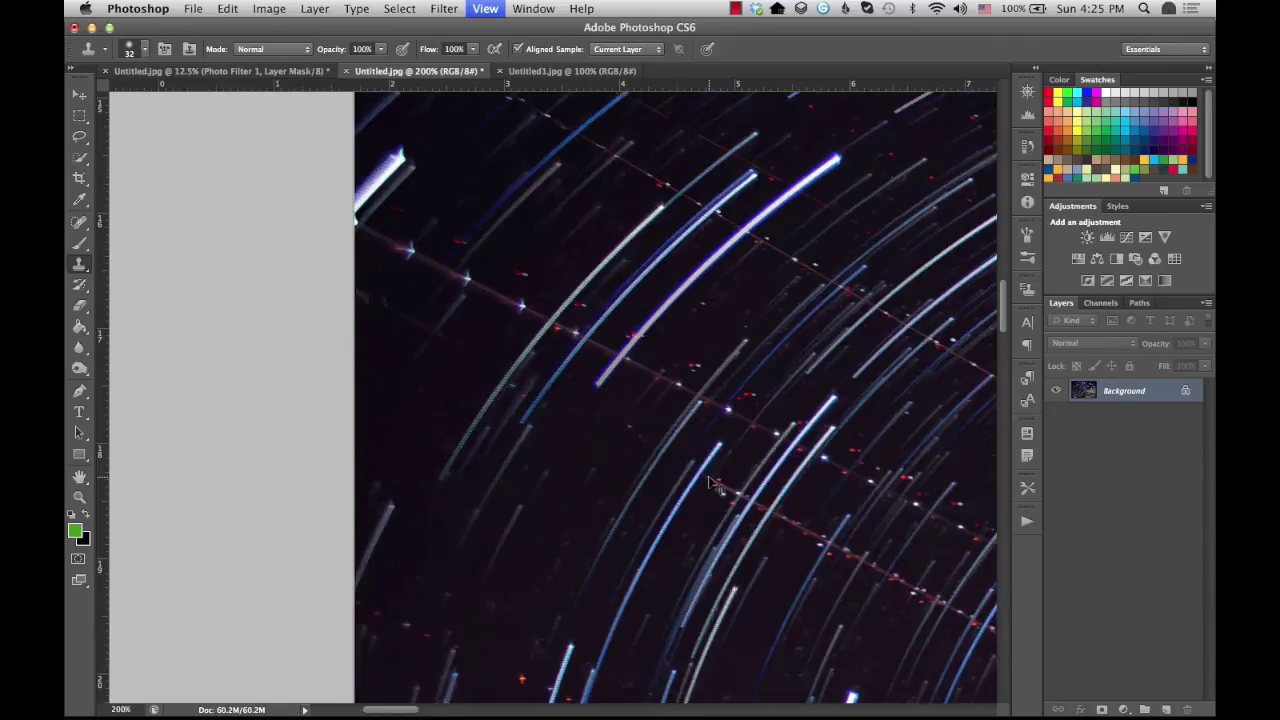
pyautogui.press('super+minus')
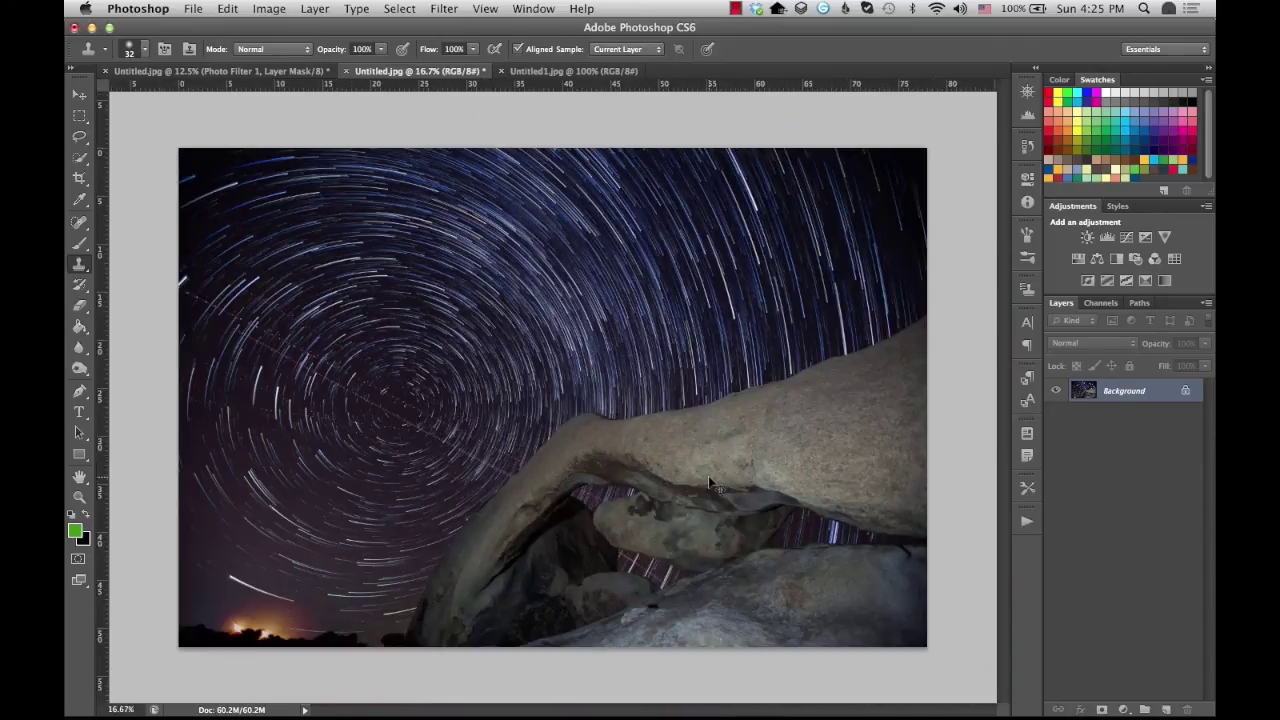
pyautogui.click(620, 72)
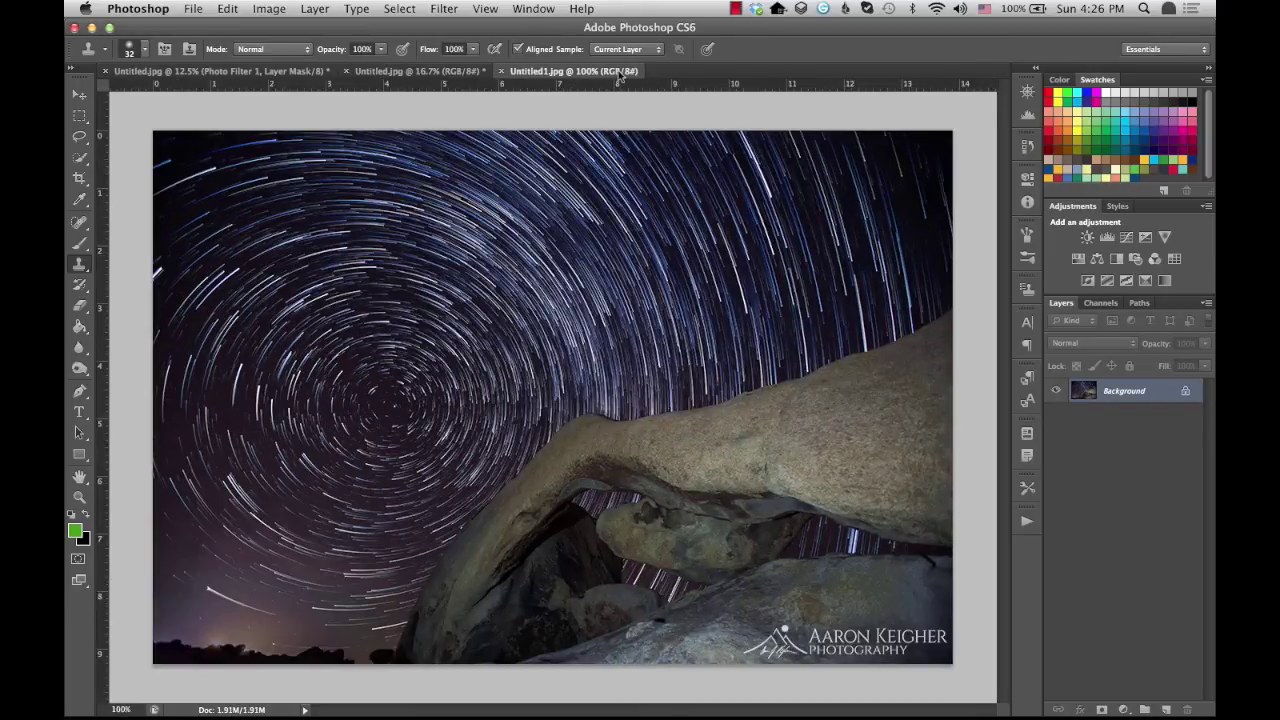
pyautogui.click(437, 72)
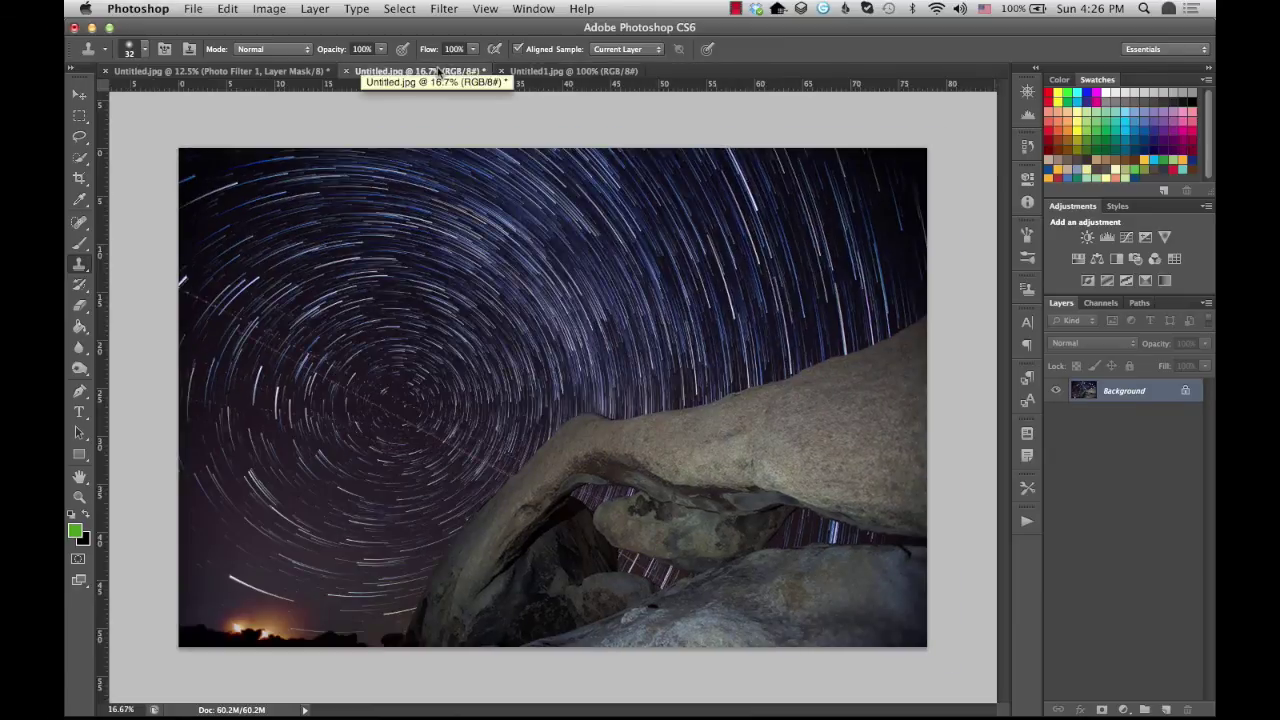
pyautogui.click(570, 71)
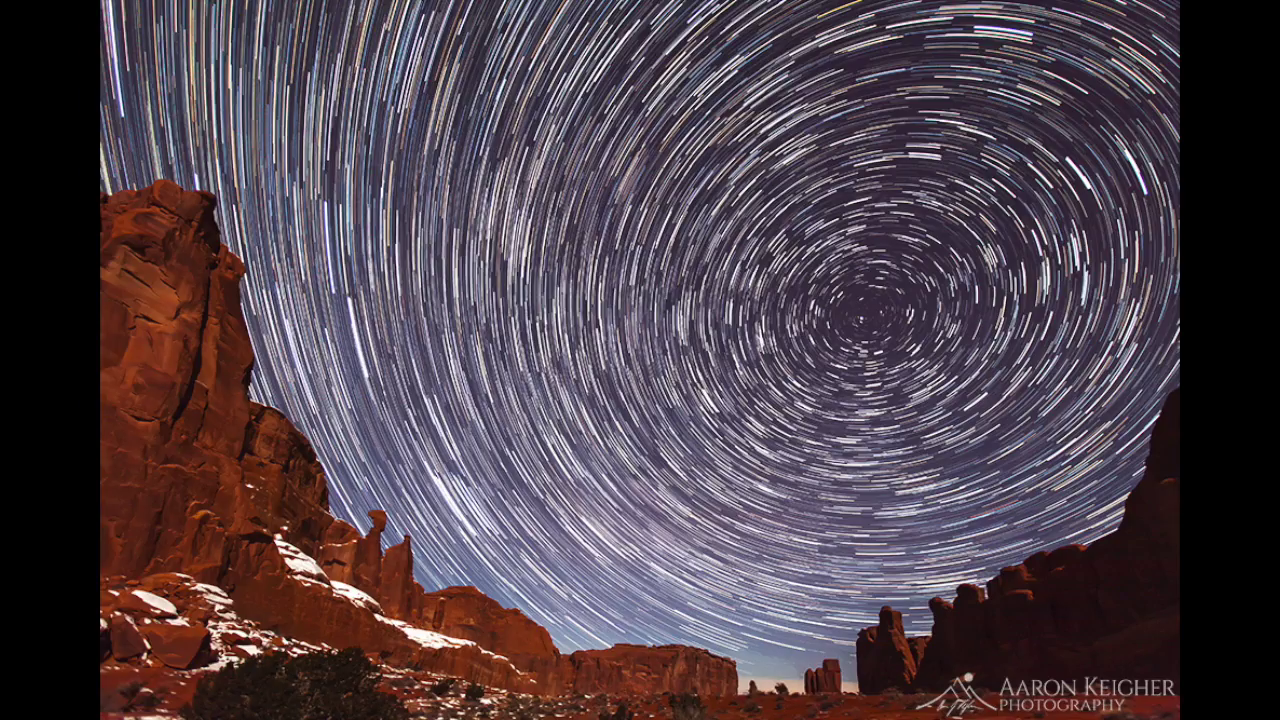